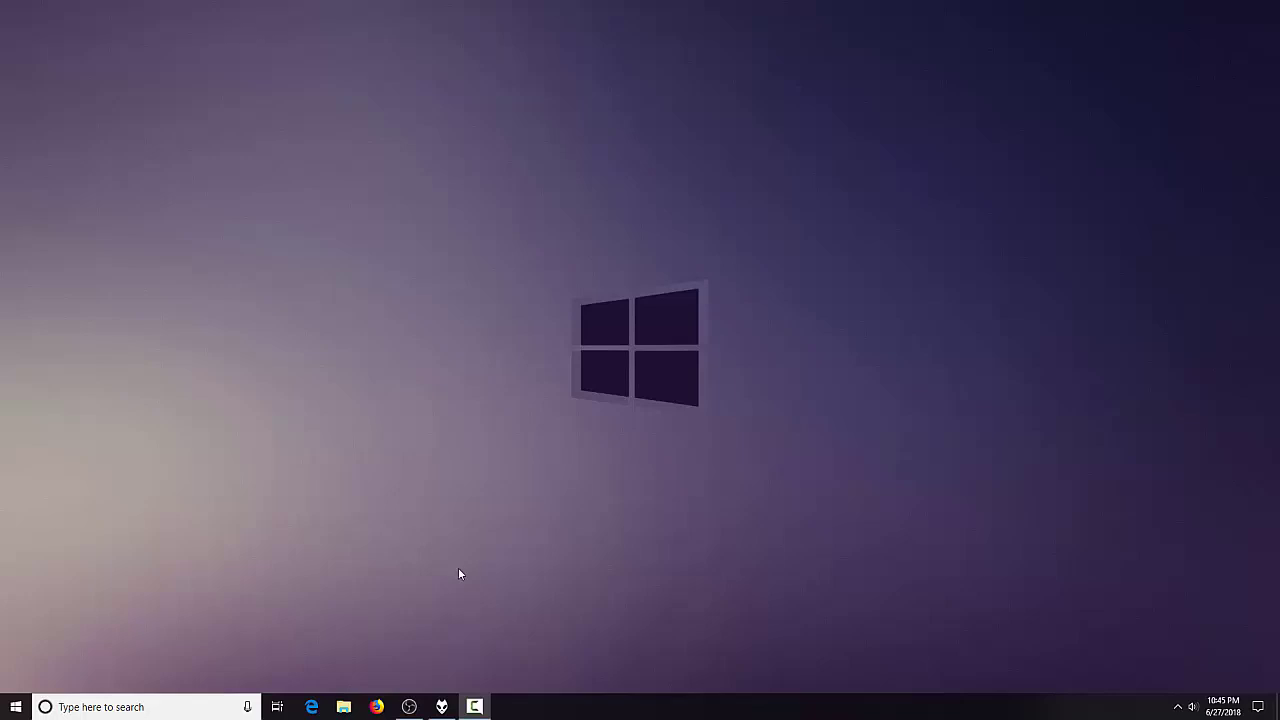
# - Restore foobar2000, select a FarStarRadar track, and open the View > Visualizations > Spectrum window
pyautogui.click(441, 707)
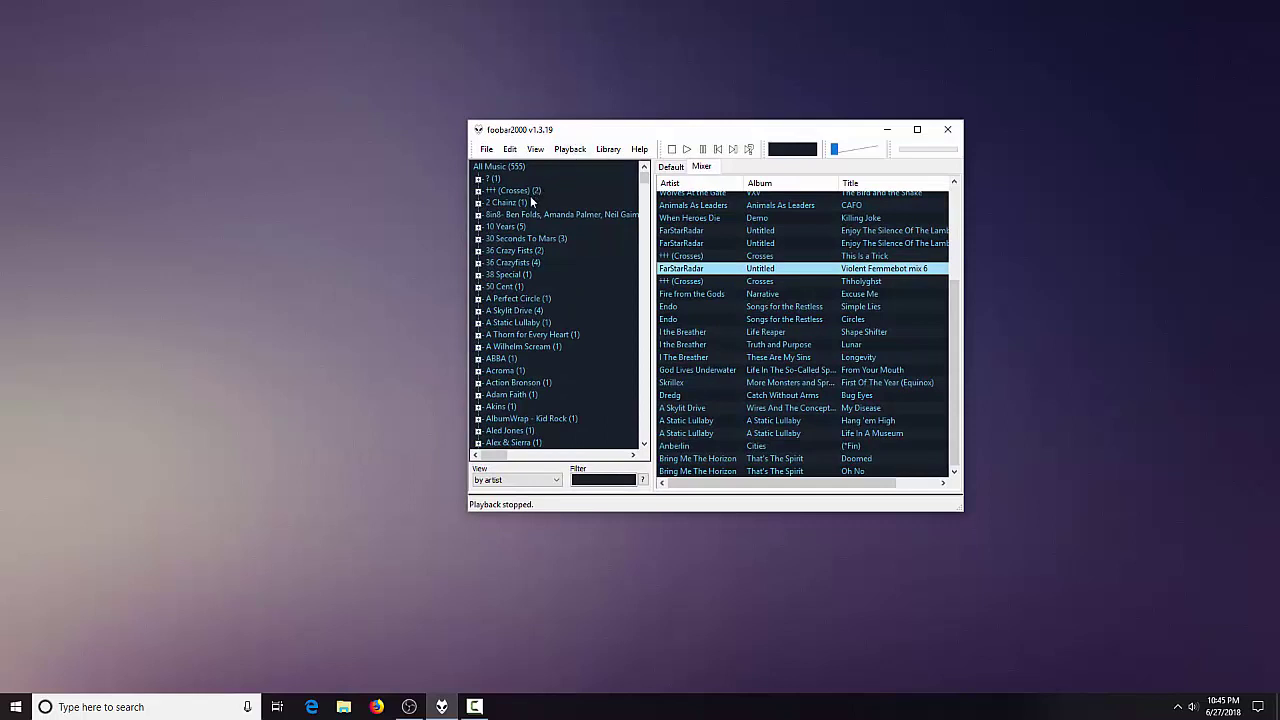
pyautogui.click(732, 229)
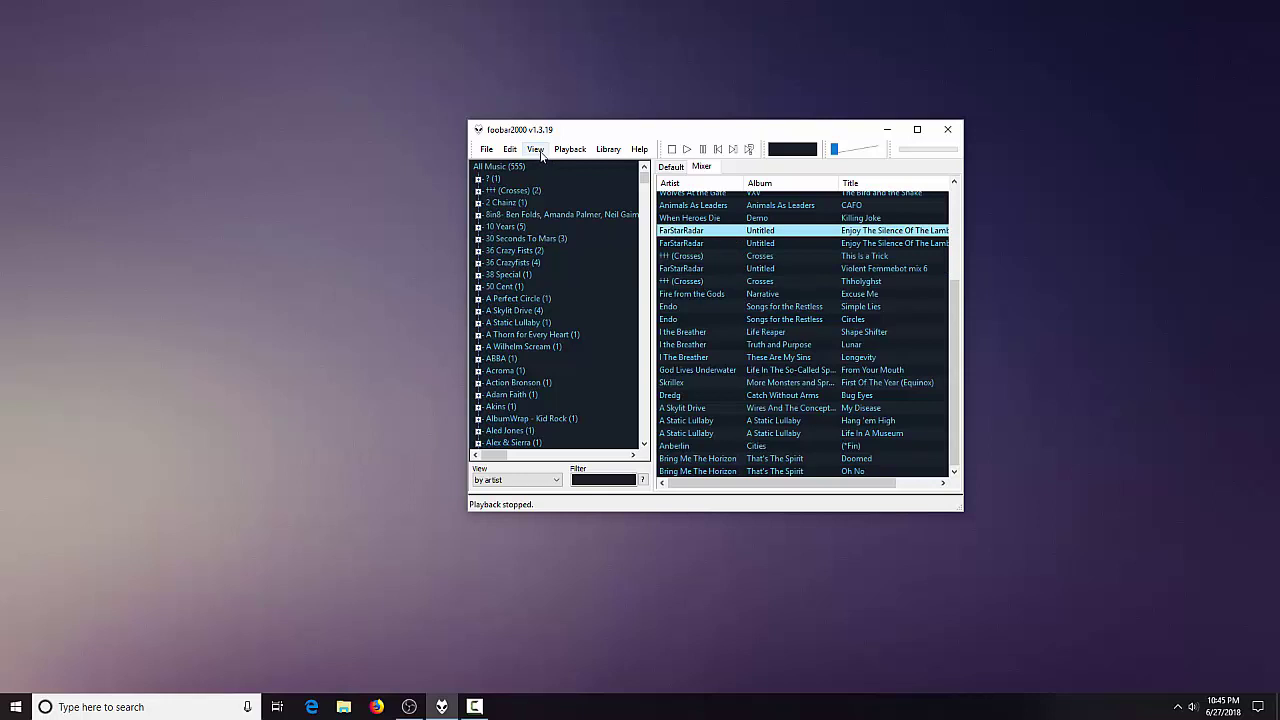
pyautogui.click(536, 149)
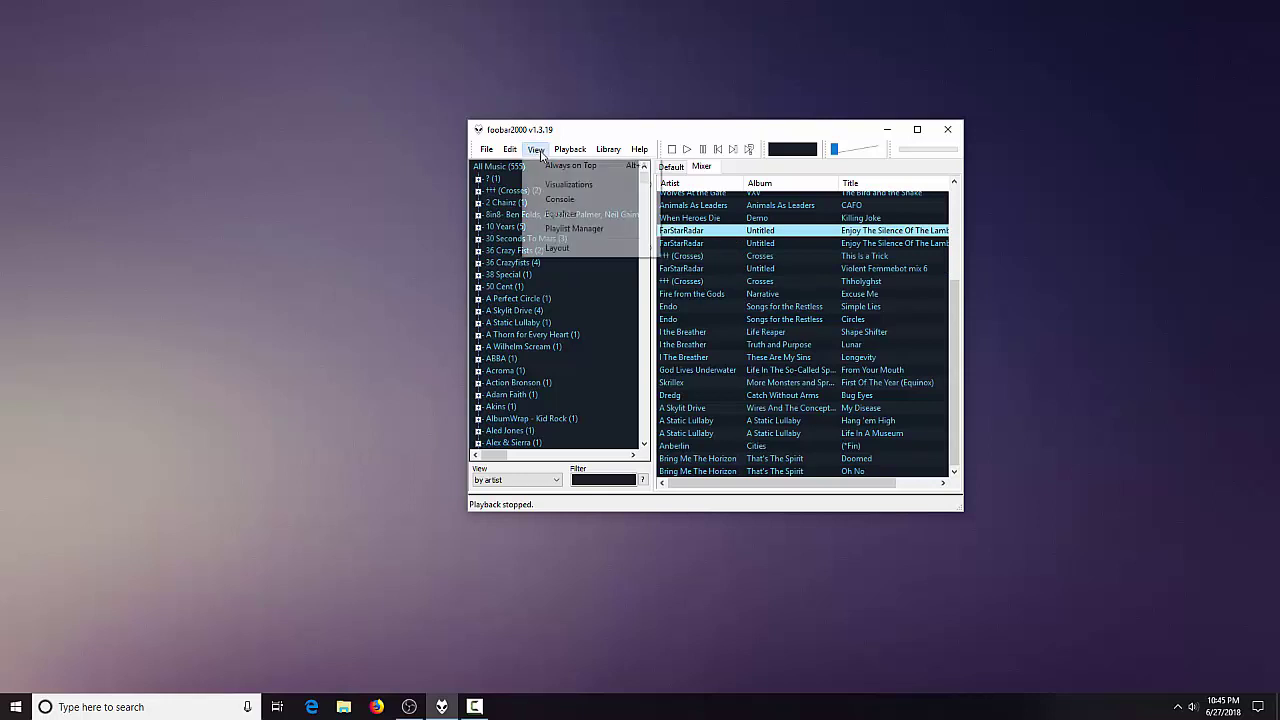
pyautogui.moveTo(546, 186)
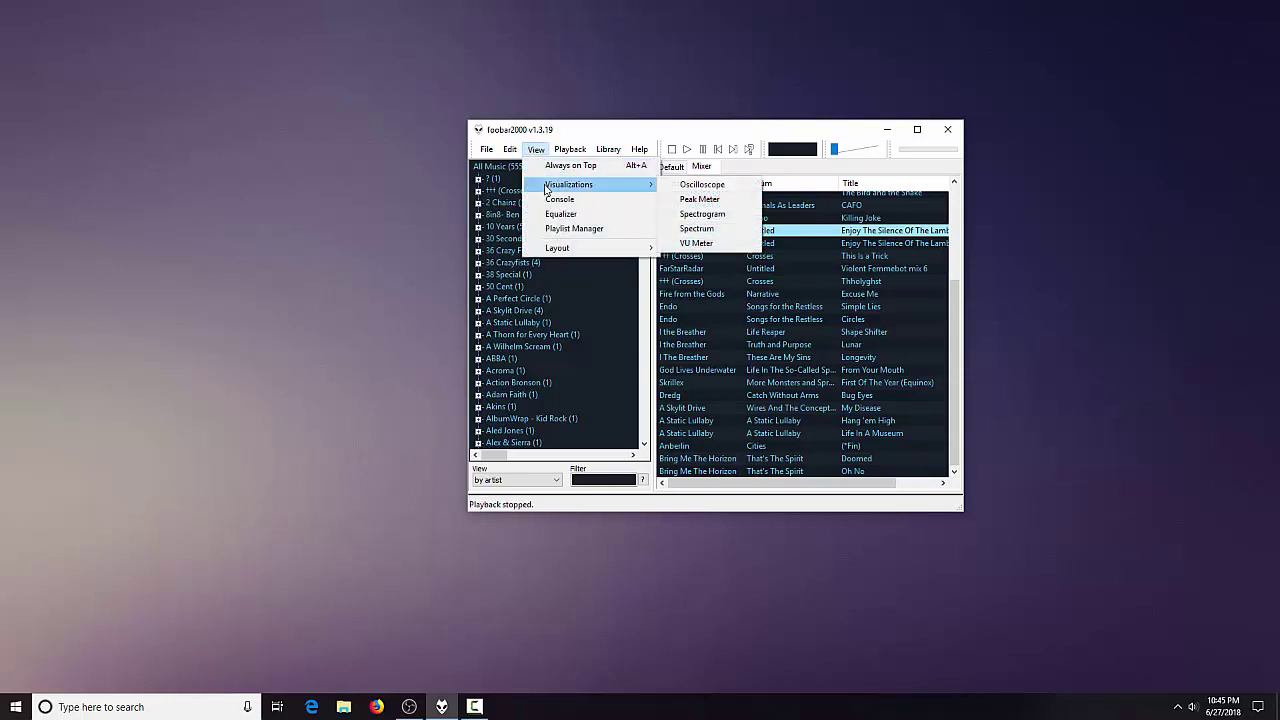
pyautogui.click(704, 228)
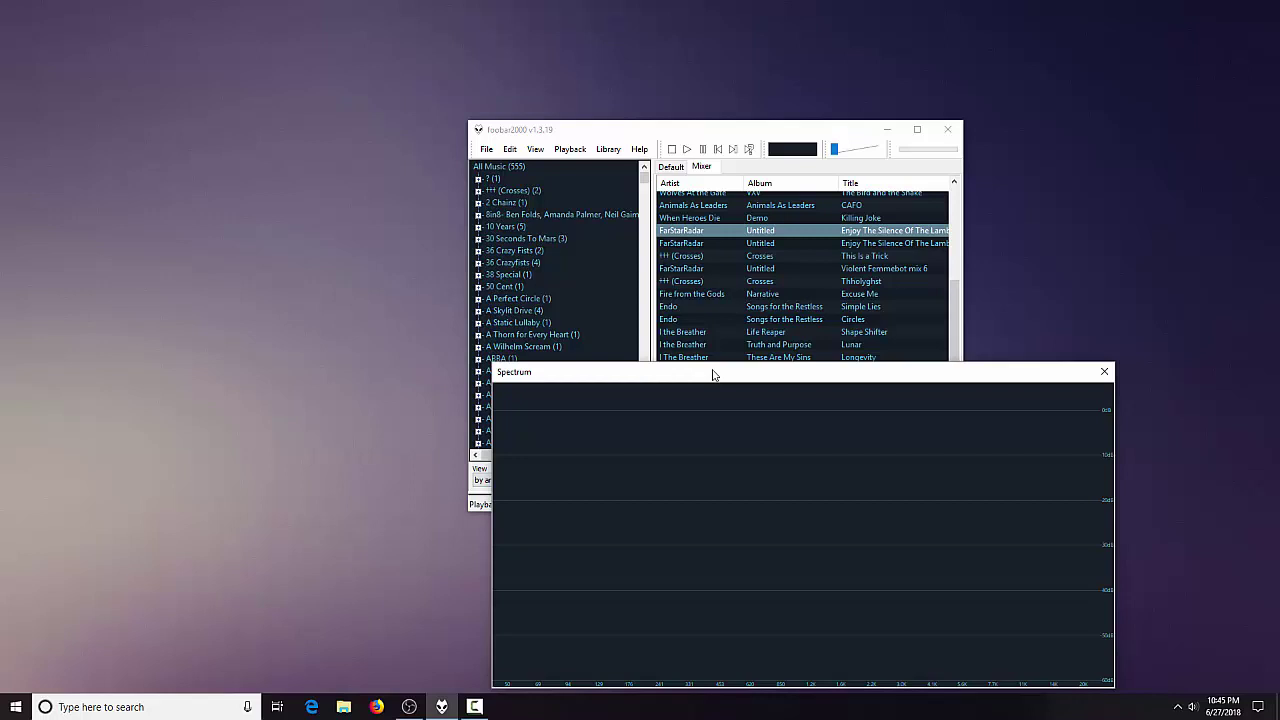
# - Move the Spectrum window up and left, then briefly play a track and stop it
pyautogui.moveTo(713, 374); pyautogui.dragTo(651, 339)
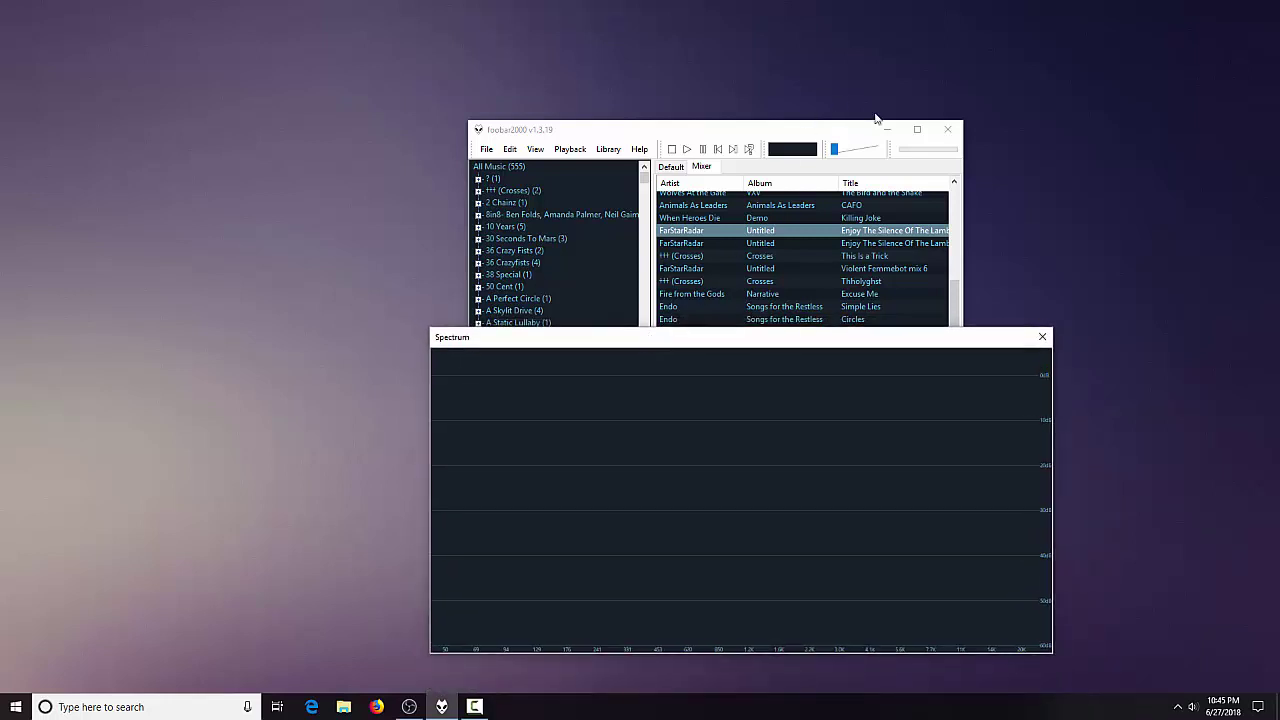
pyautogui.click(886, 129)
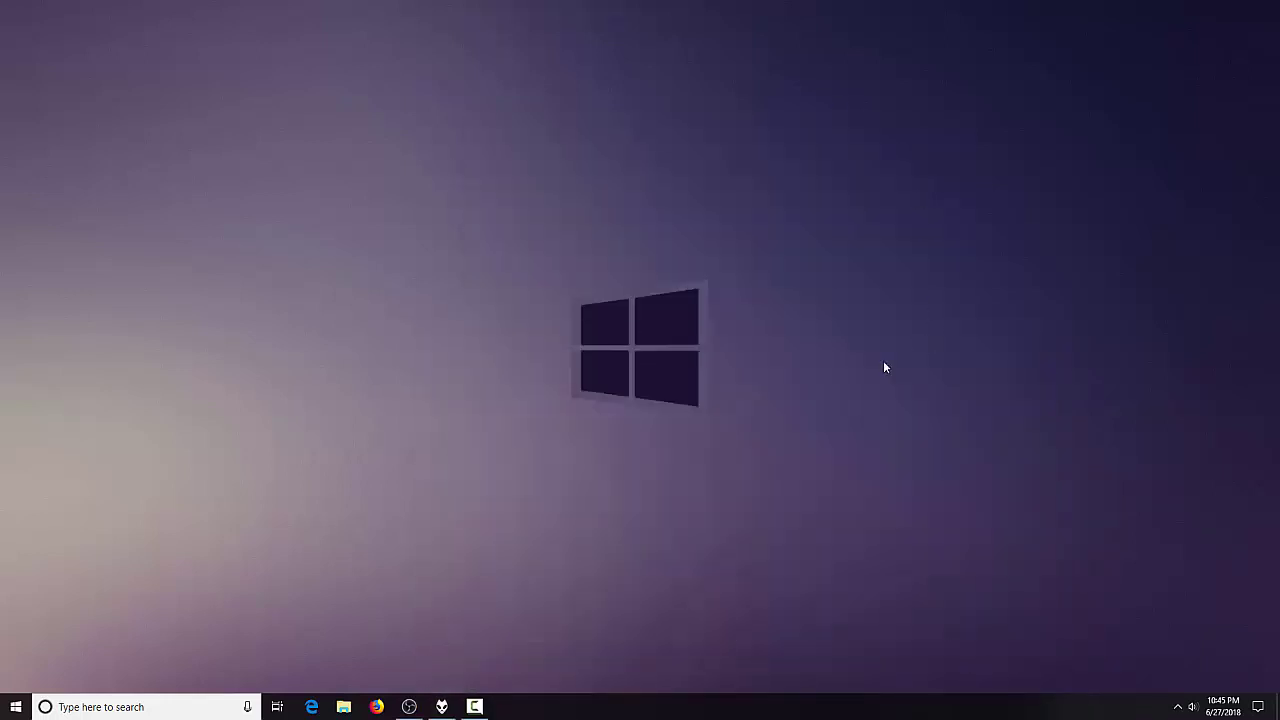
pyautogui.click(442, 710)
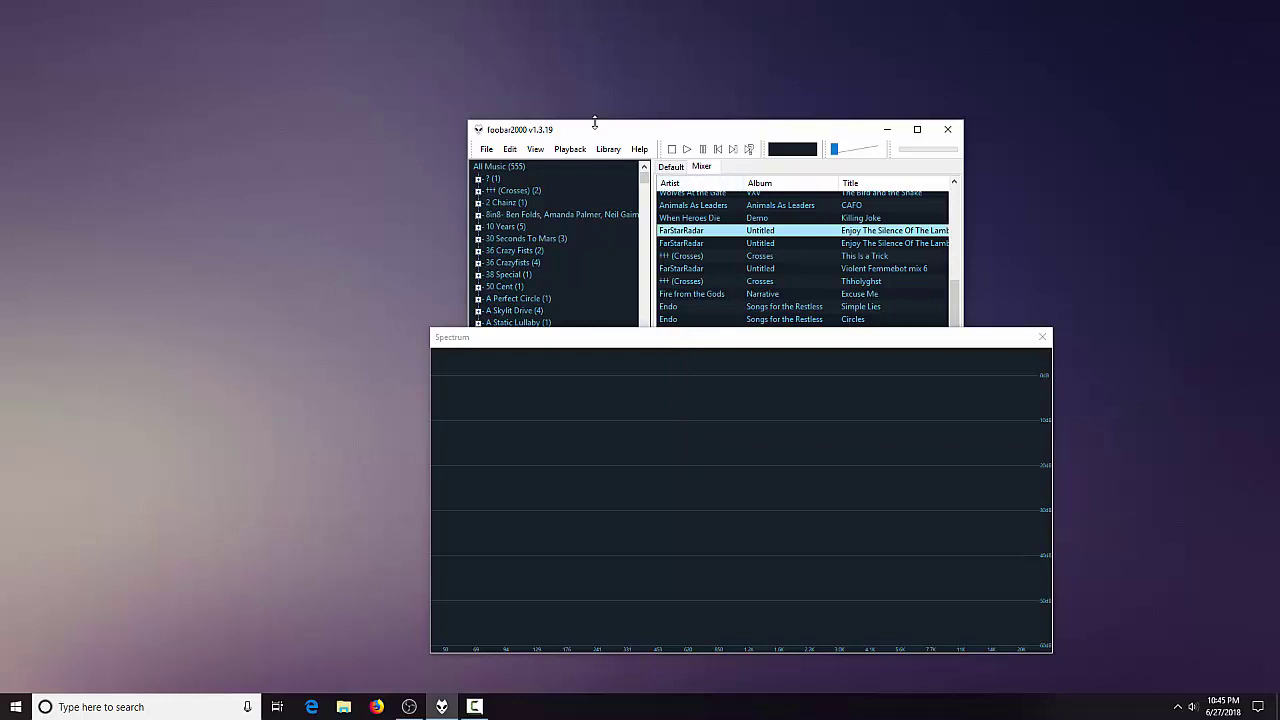
pyautogui.click(687, 150)
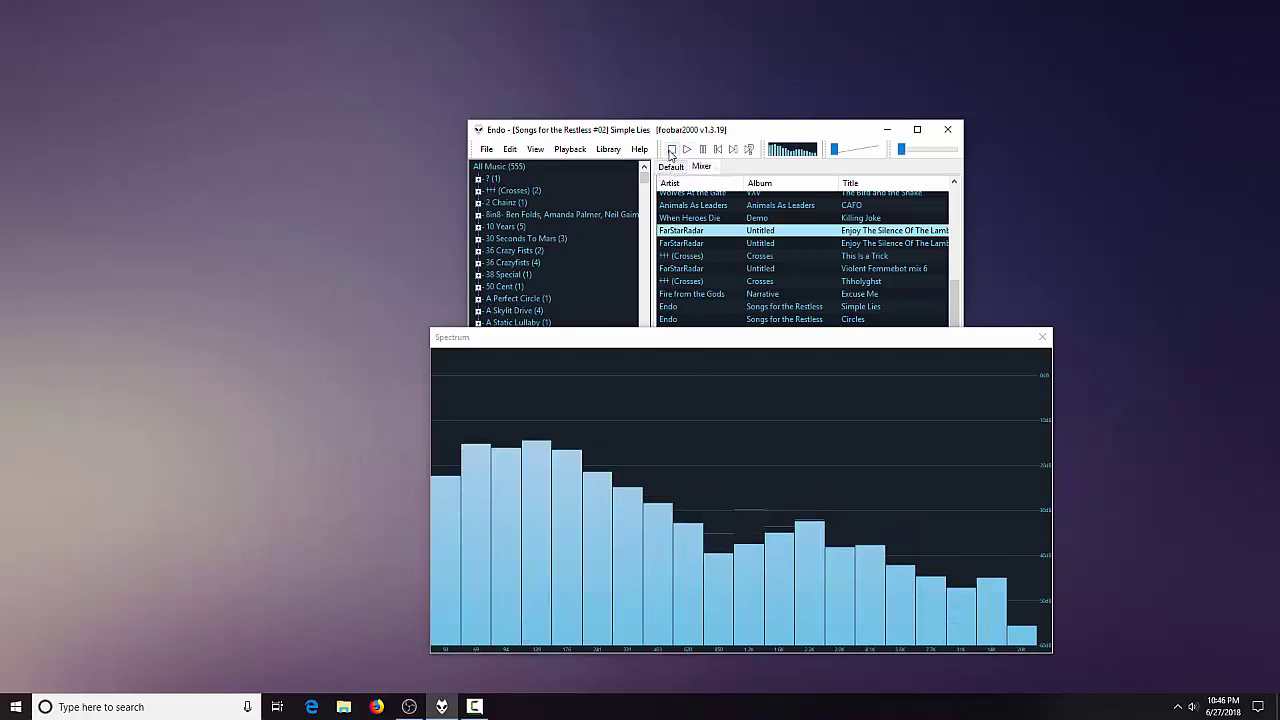
pyautogui.click(671, 150)
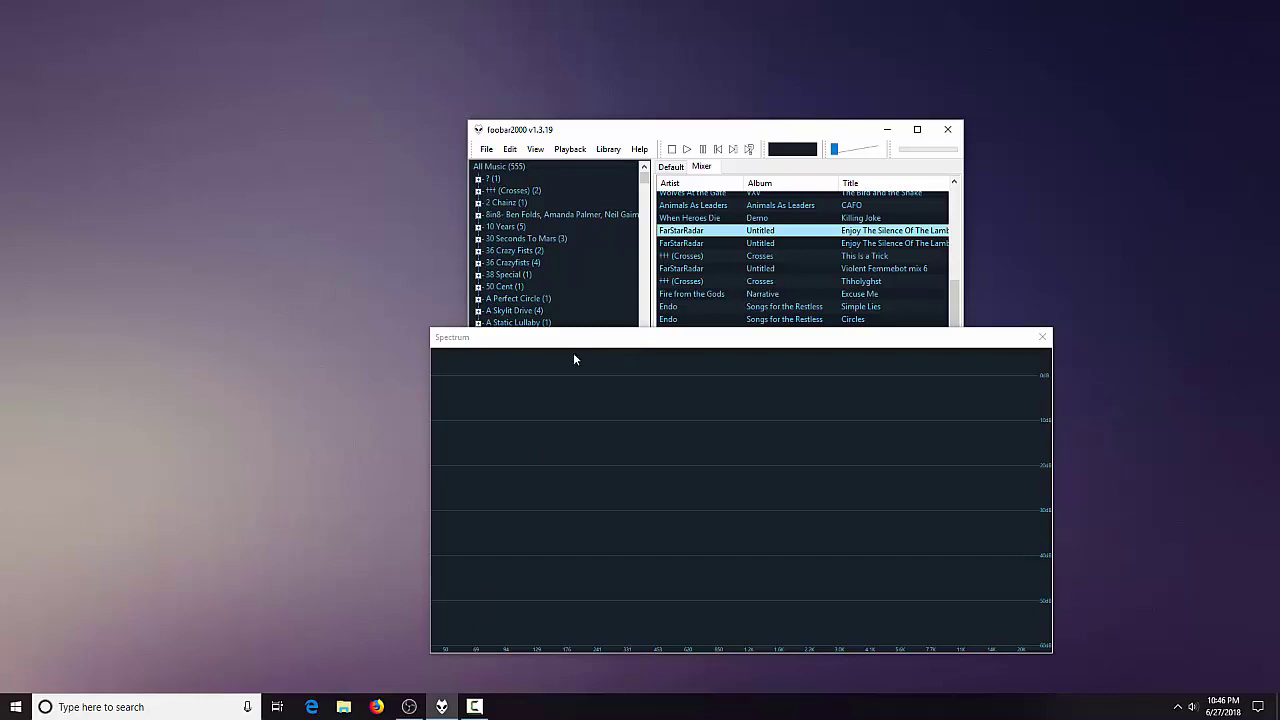
# - Switch OBS to Scene 2 and delete its Window Capture source, keeping Display Capture 2
pyautogui.click(409, 707)
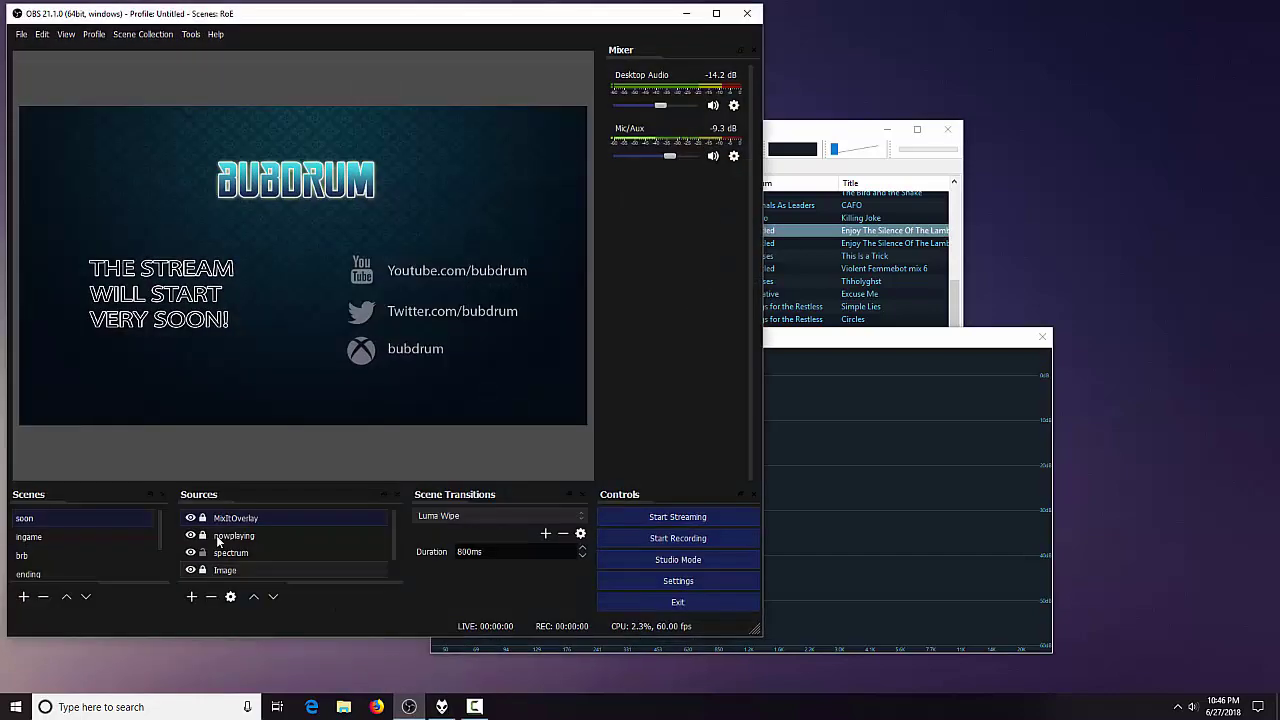
pyautogui.scroll(-1, 104, 542)
pyautogui.click(80, 558)
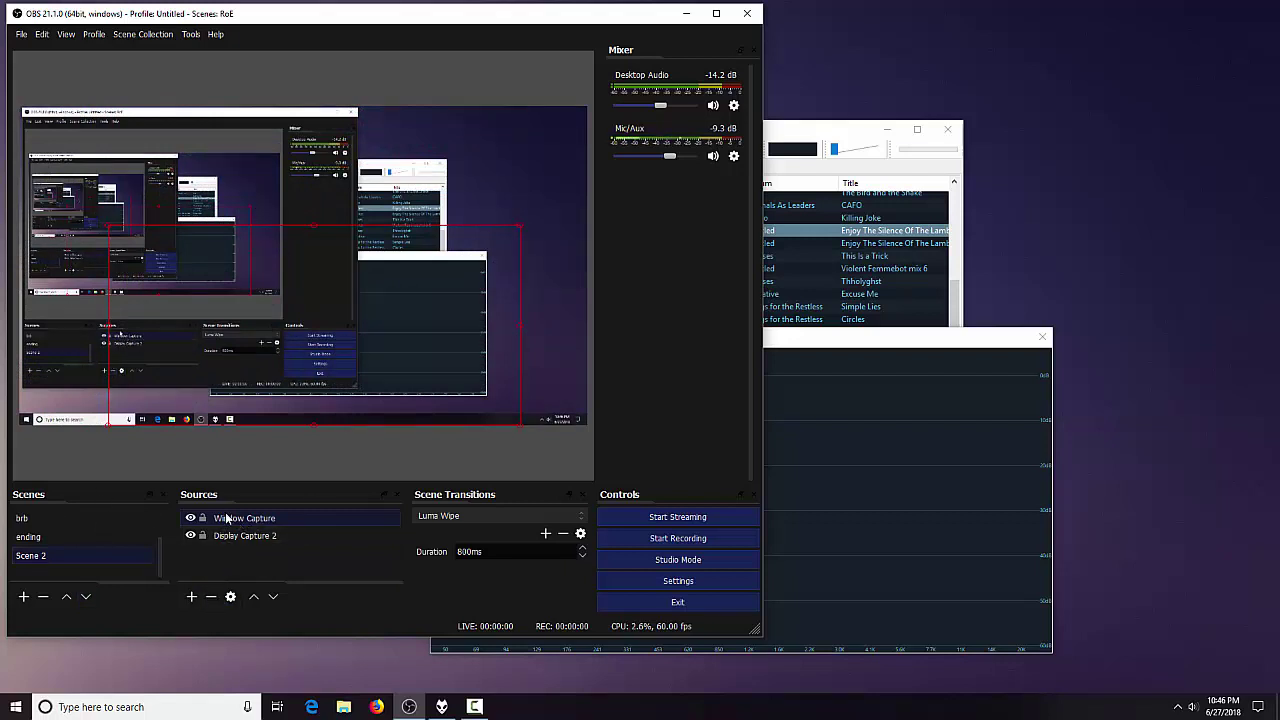
pyautogui.click(193, 597)
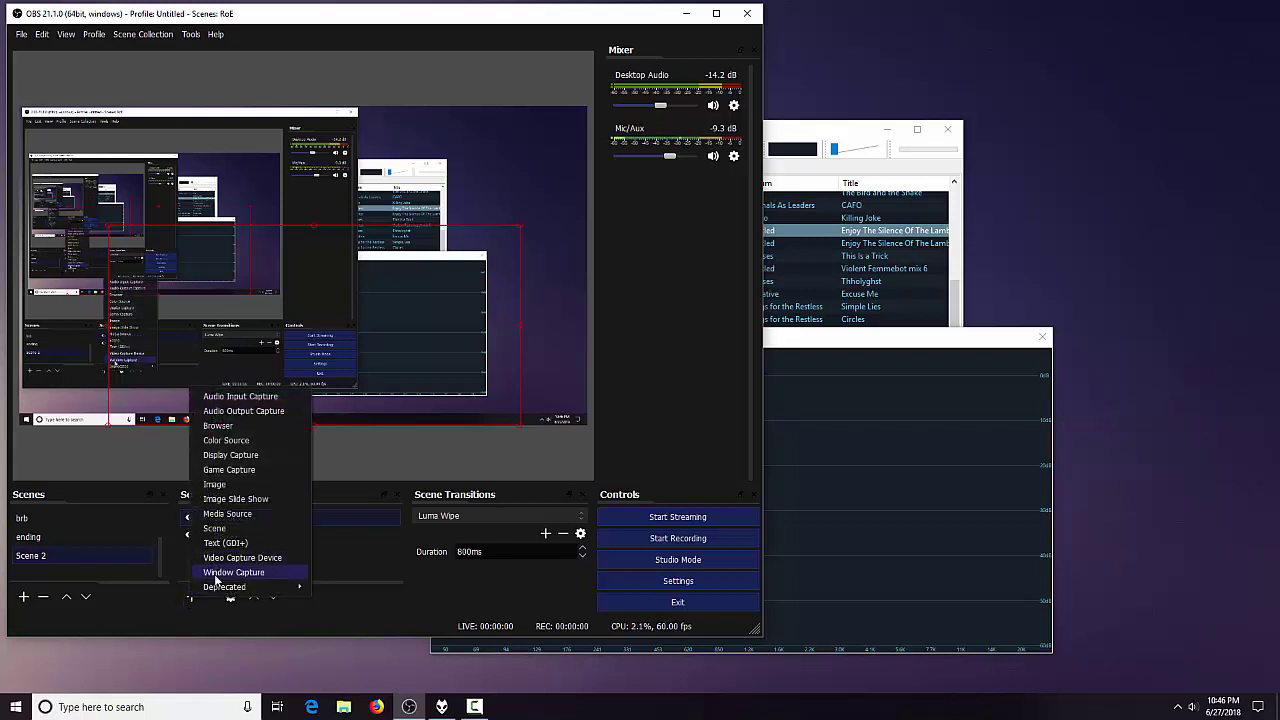
pyautogui.click(265, 630)
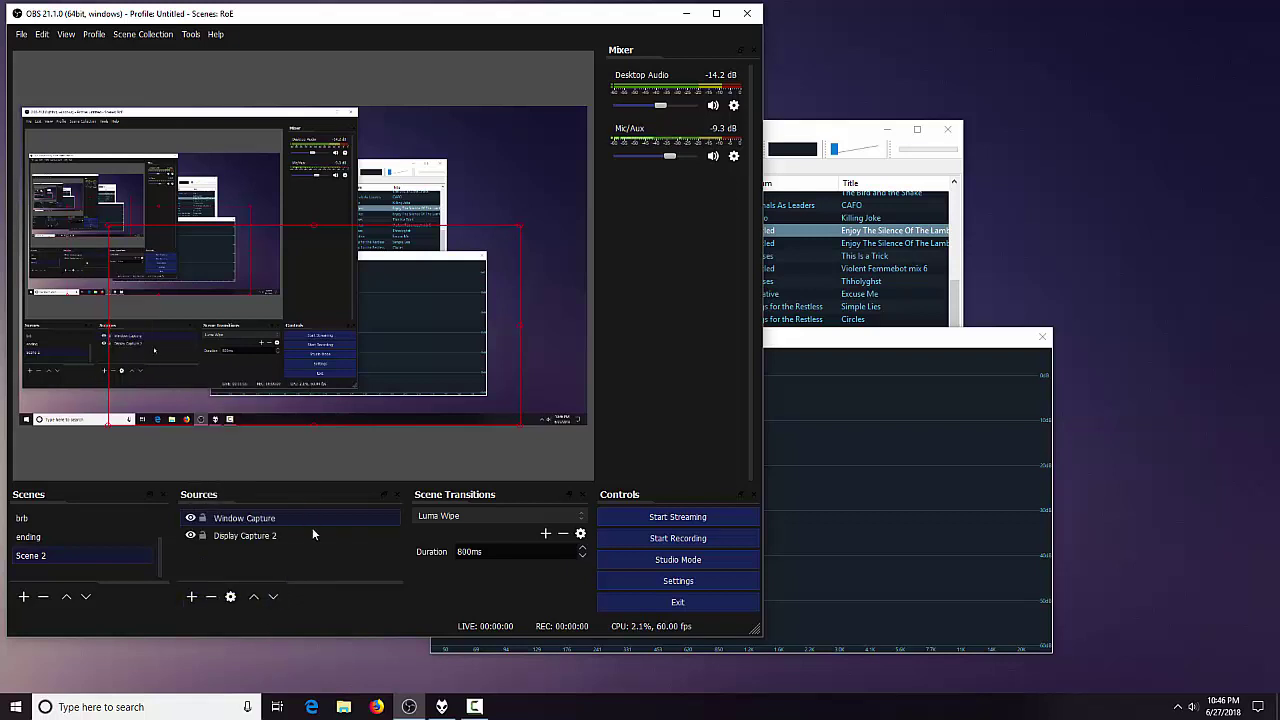
pyautogui.click(211, 596)
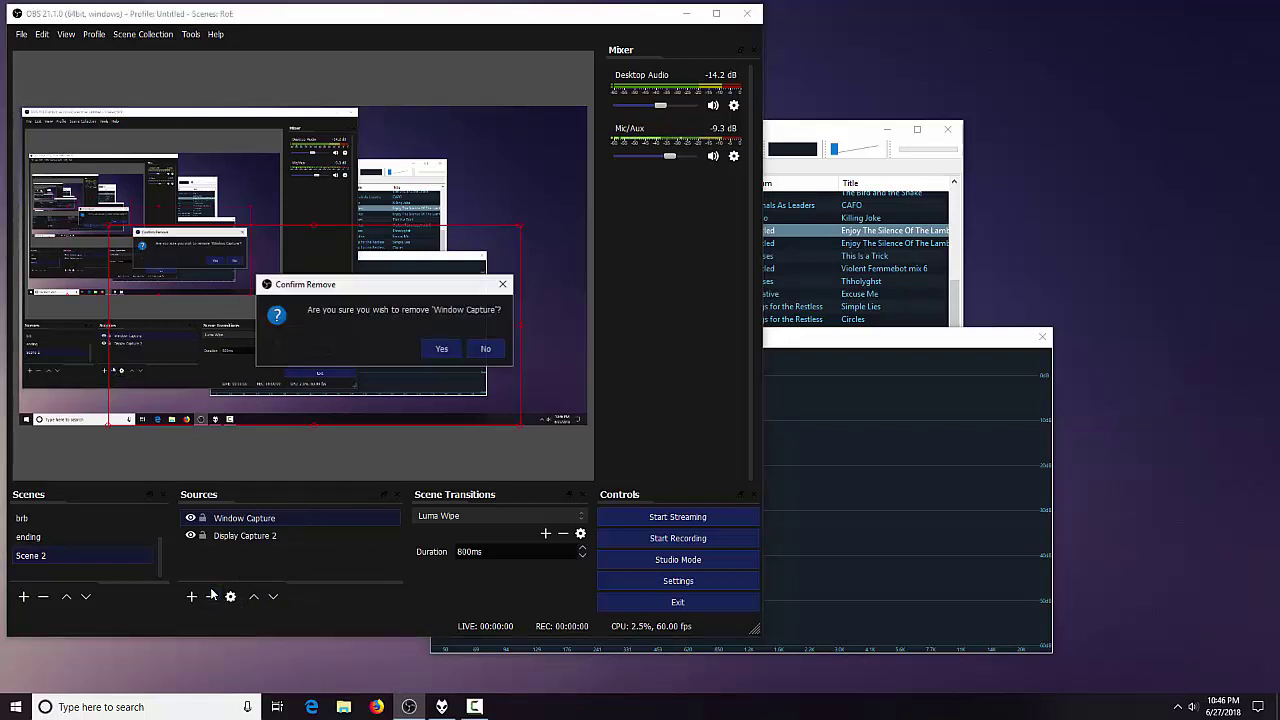
pyautogui.click(440, 349)
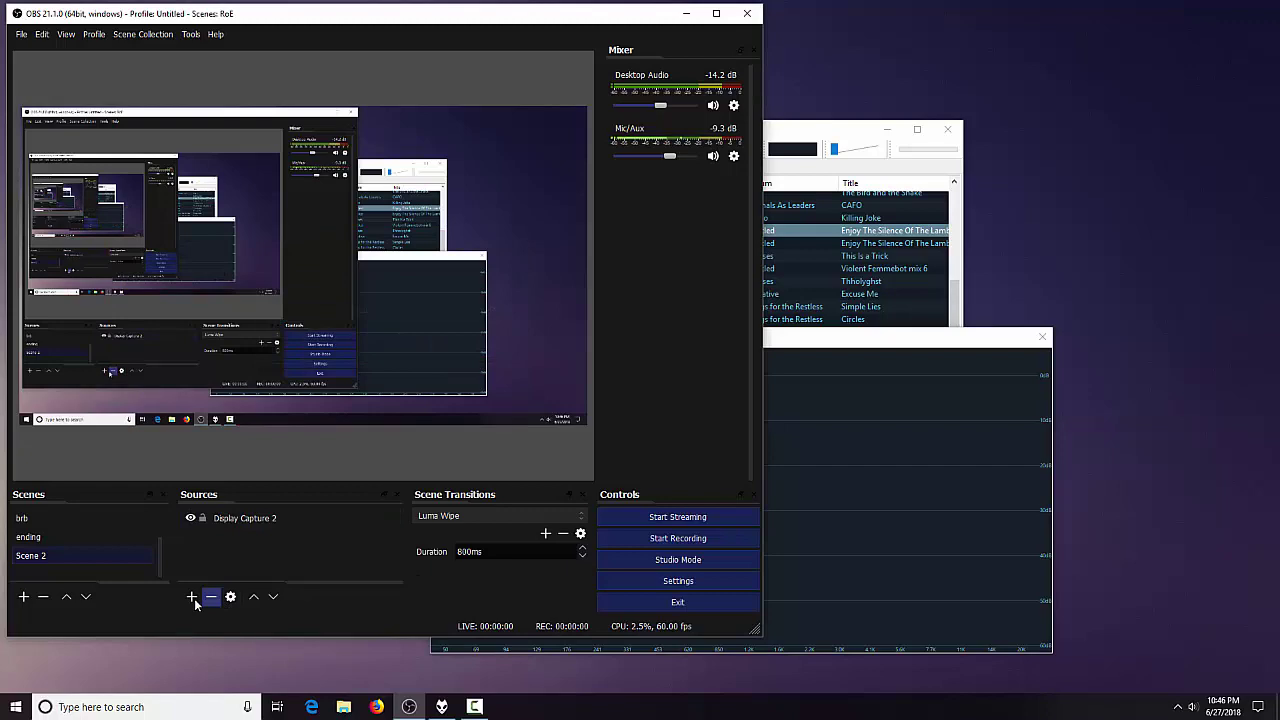
# - Add a Window Capture of '[foobar2000.exe]: Spectrum' to Scene 2 and drag it toward the canvas centre
pyautogui.click(192, 597)
pyautogui.click(260, 574)
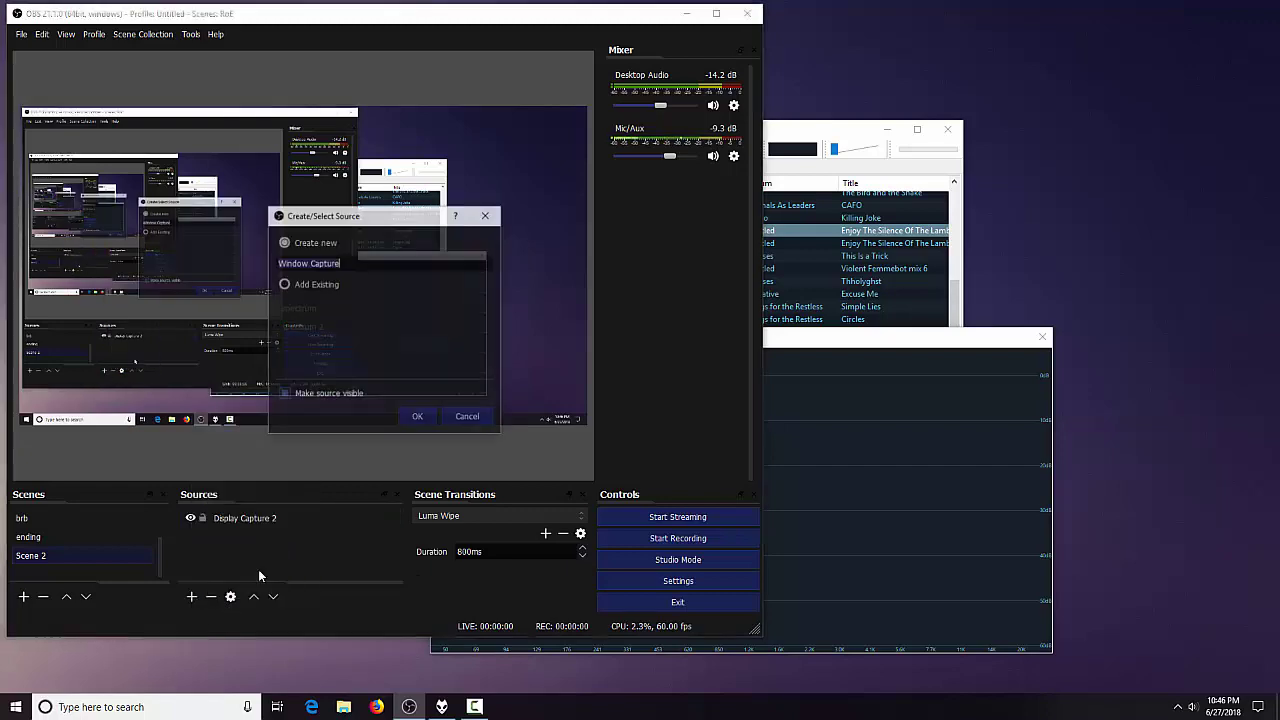
pyautogui.click(420, 416)
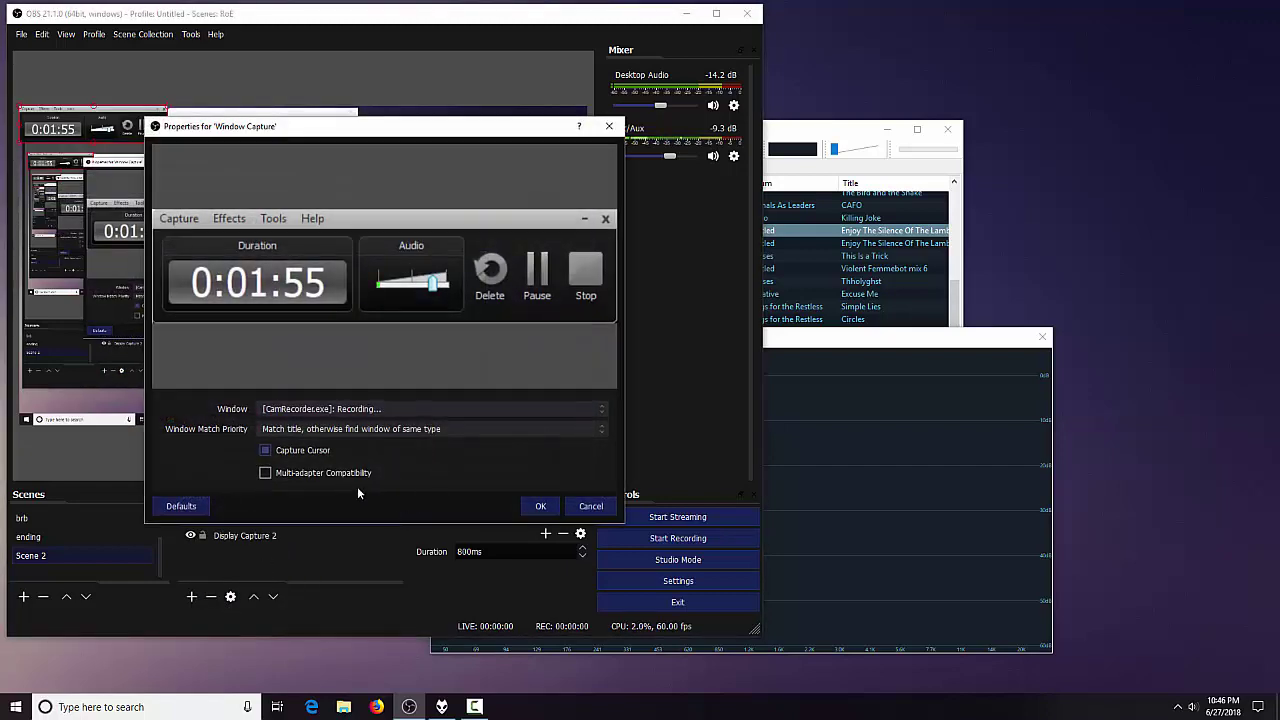
pyautogui.click(293, 409)
pyautogui.click(310, 443)
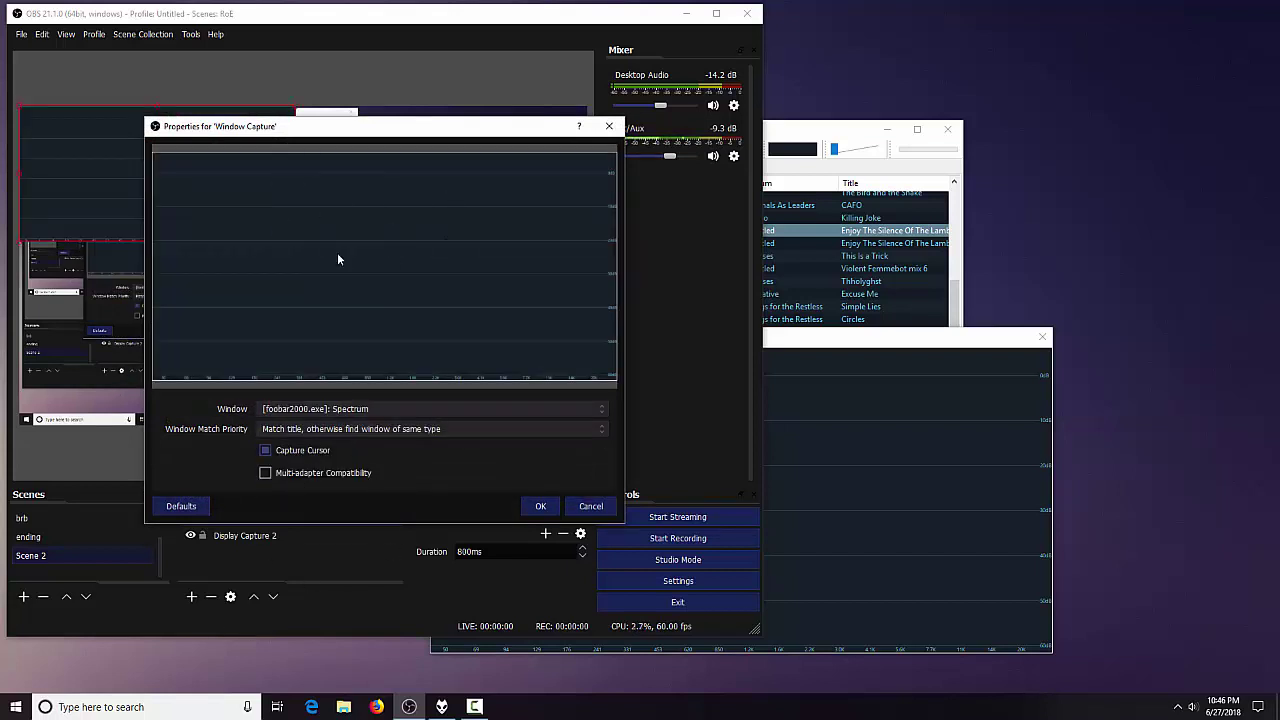
pyautogui.moveTo(787, 341); pyautogui.dragTo(903, 688)
pyautogui.moveTo(737, 130); pyautogui.dragTo(1070, 101)
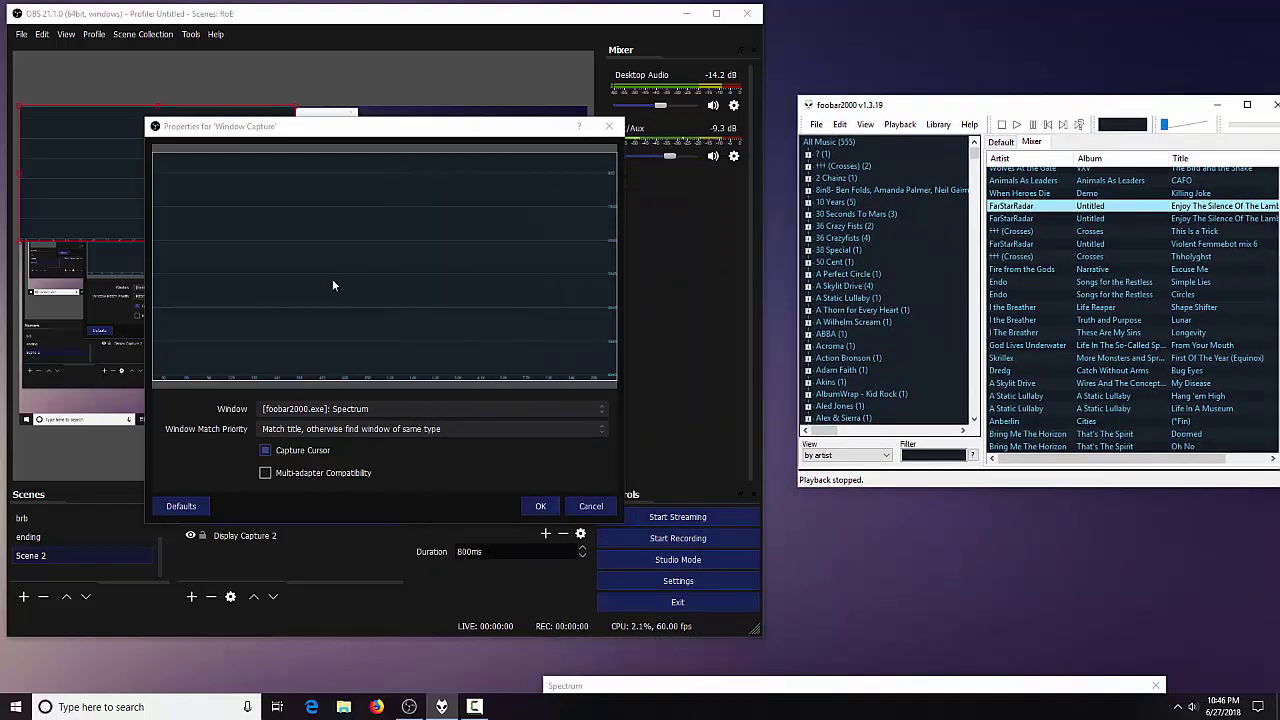
pyautogui.click(540, 506)
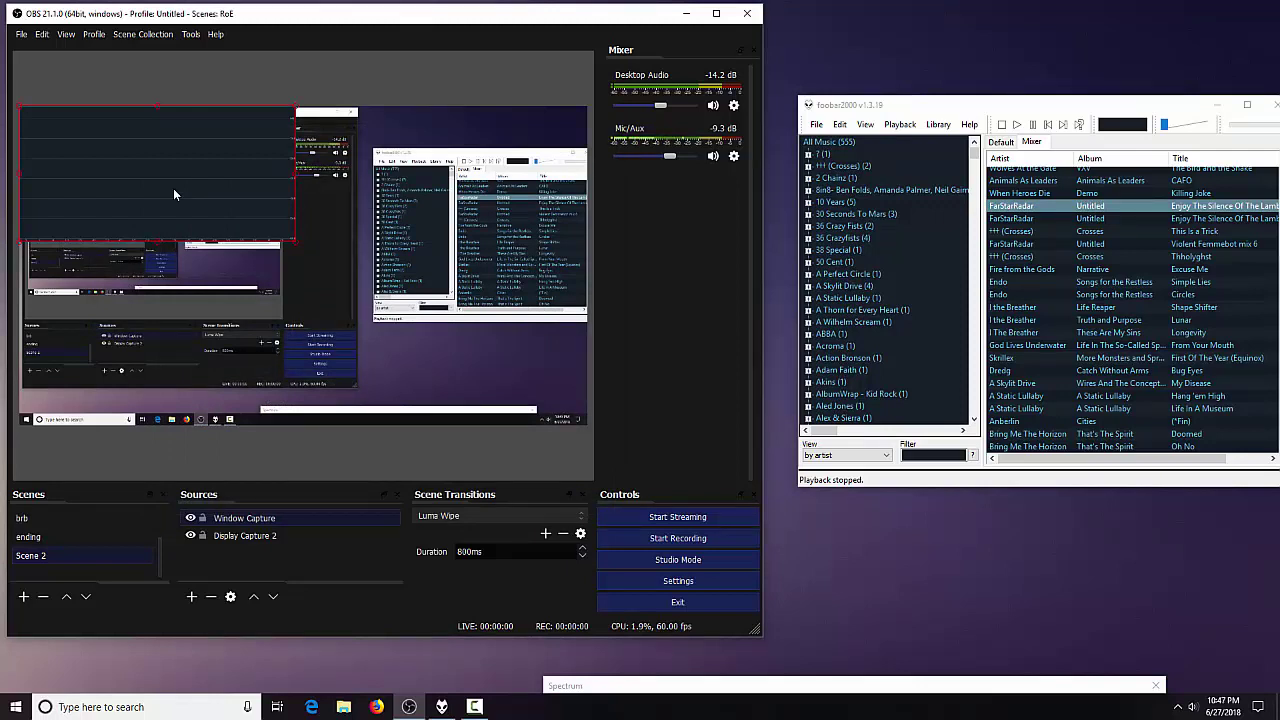
pyautogui.moveTo(176, 175); pyautogui.dragTo(312, 322)
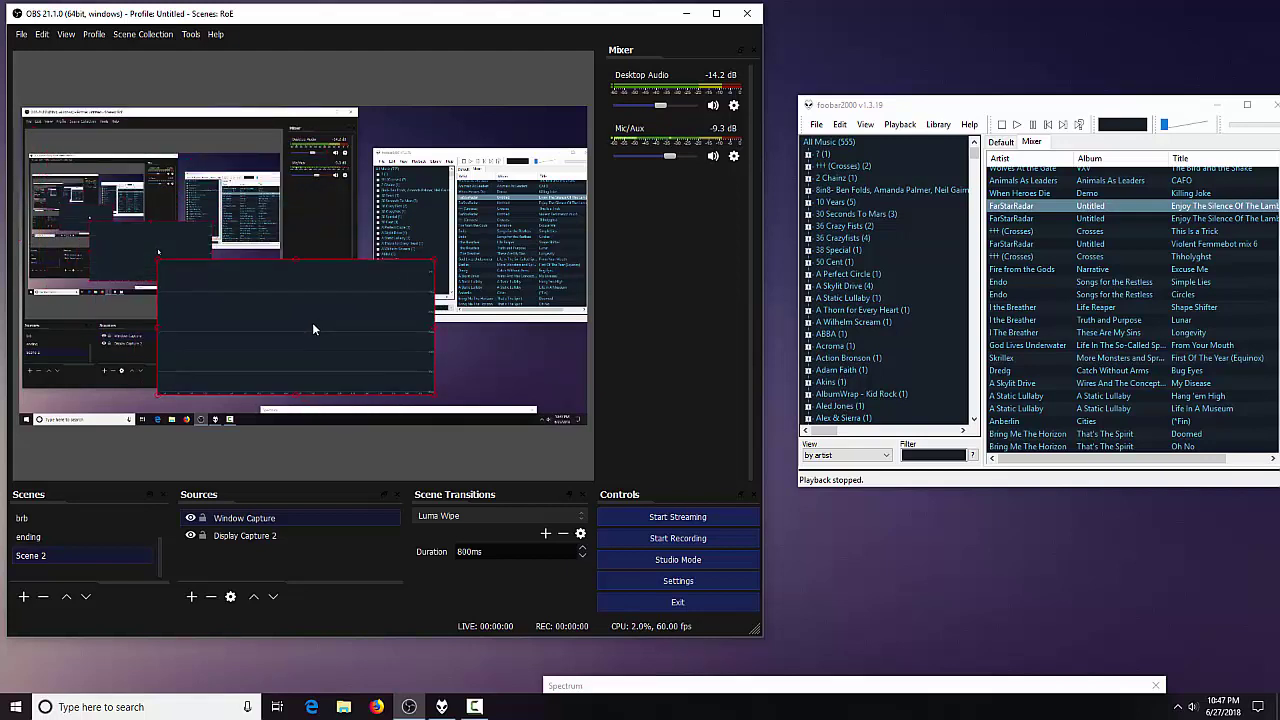
# - Add a Chroma Key filter to the Window Capture source
pyautogui.rightClick(286, 521)
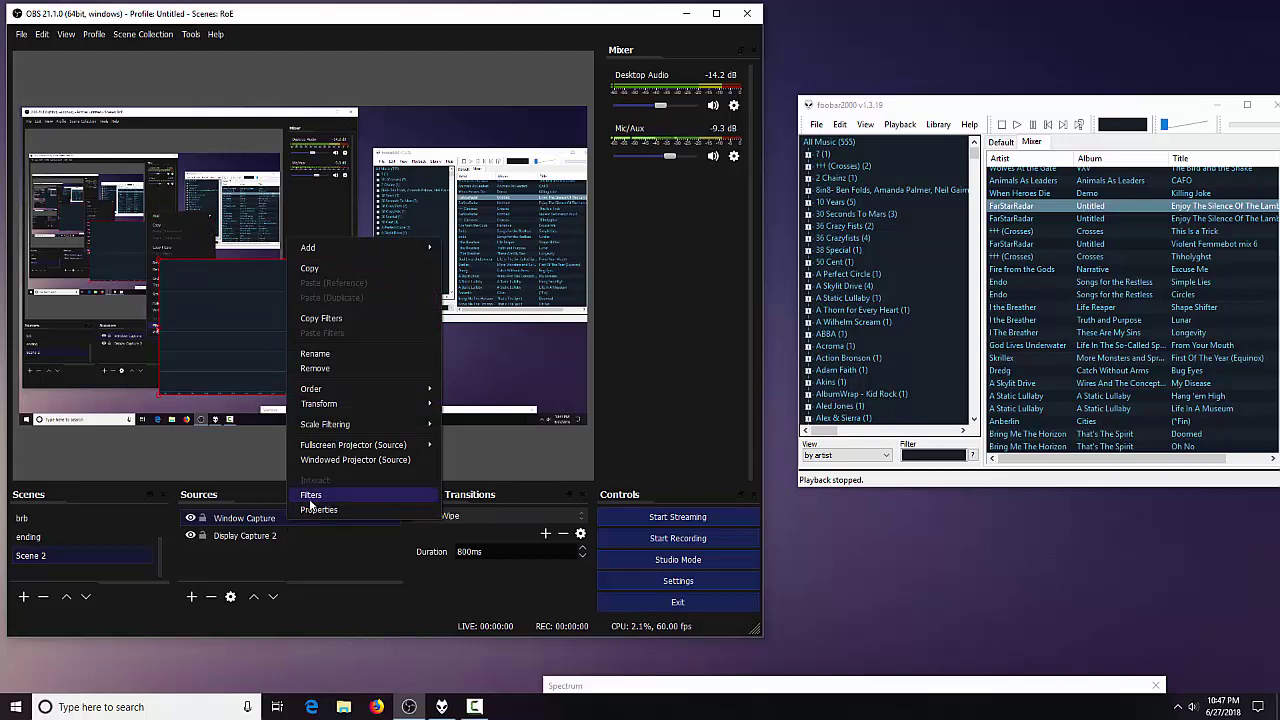
pyautogui.click(310, 500)
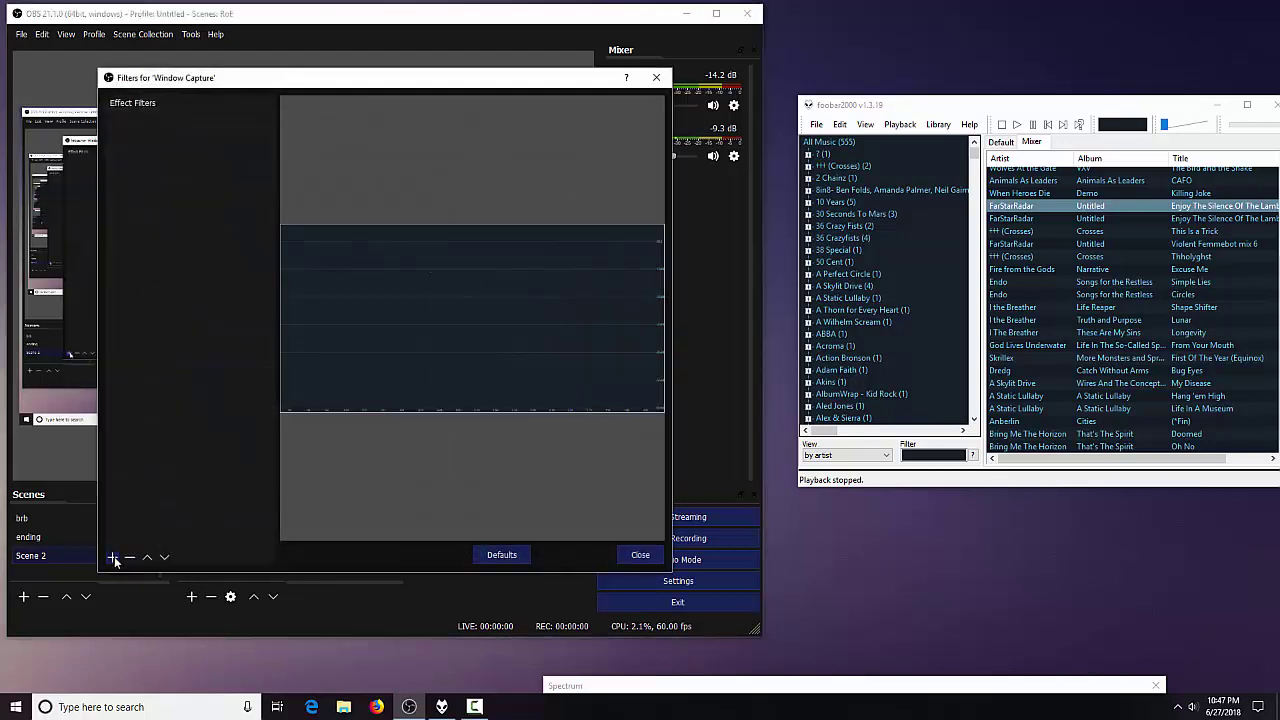
pyautogui.click(113, 557)
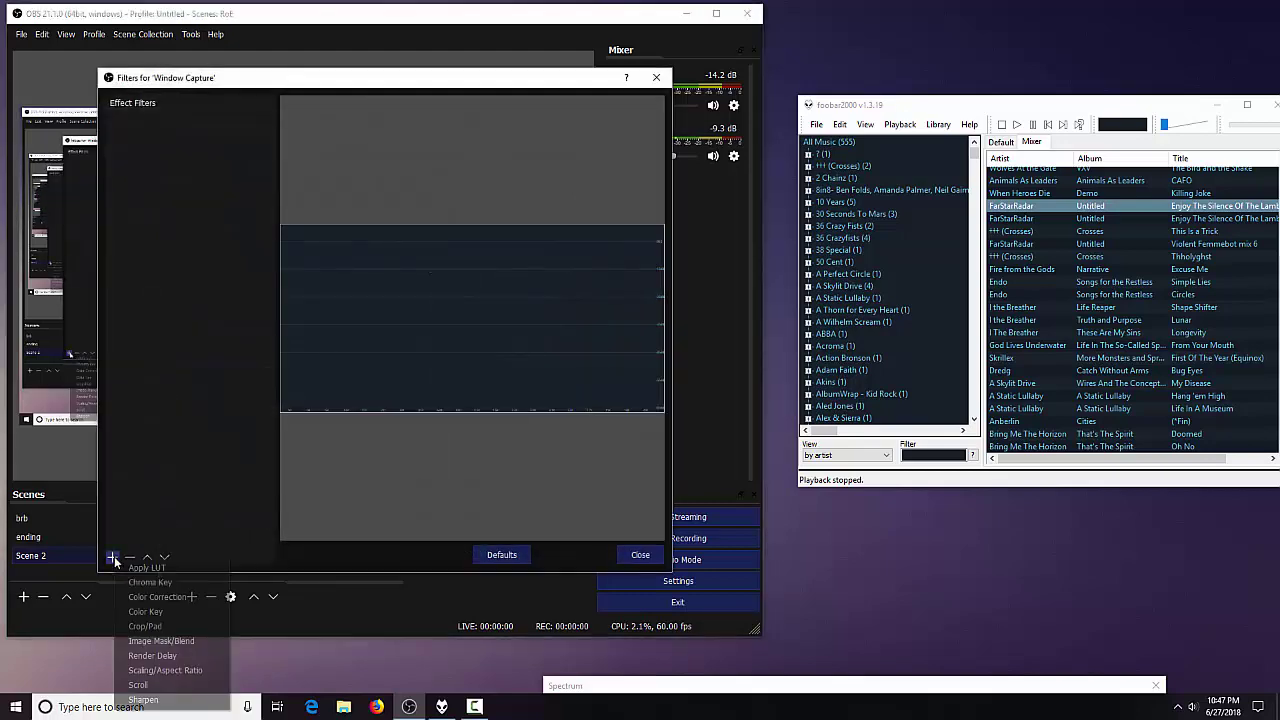
pyautogui.click(162, 586)
pyautogui.click(357, 352)
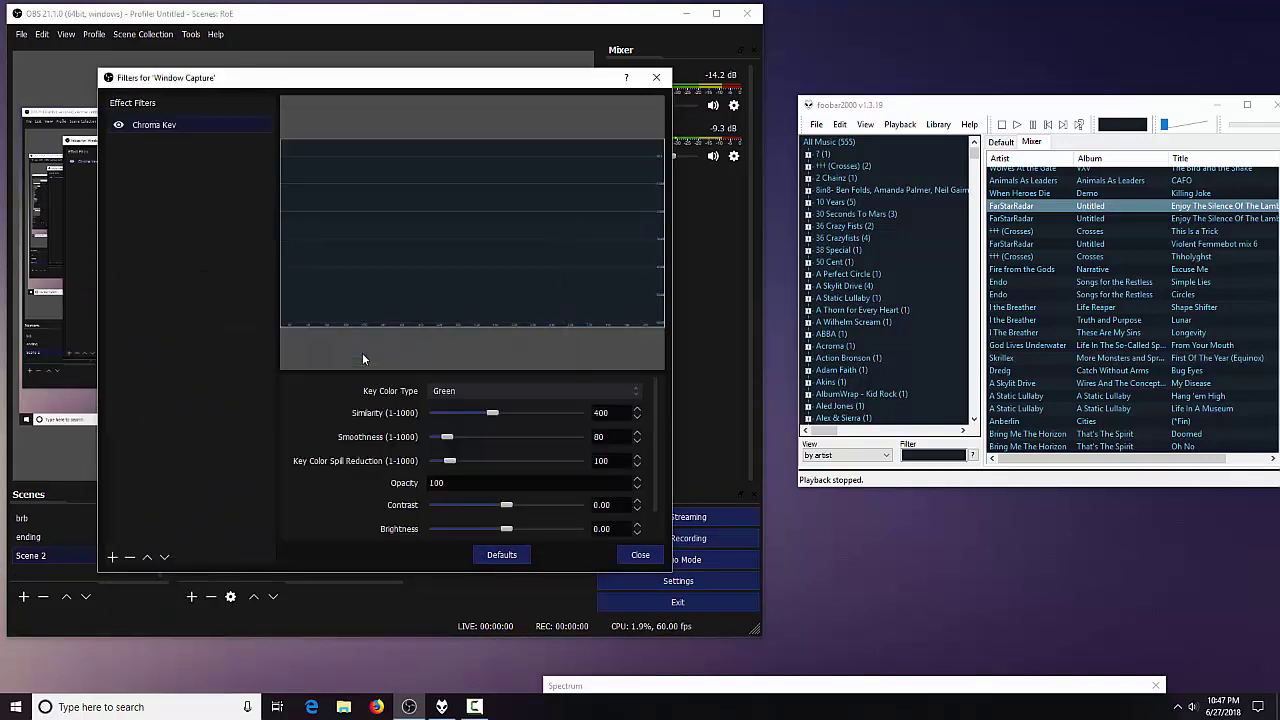
# - Set the key colour type to Custom, sampling the spectrum's dark background #162029
pyautogui.click(507, 392)
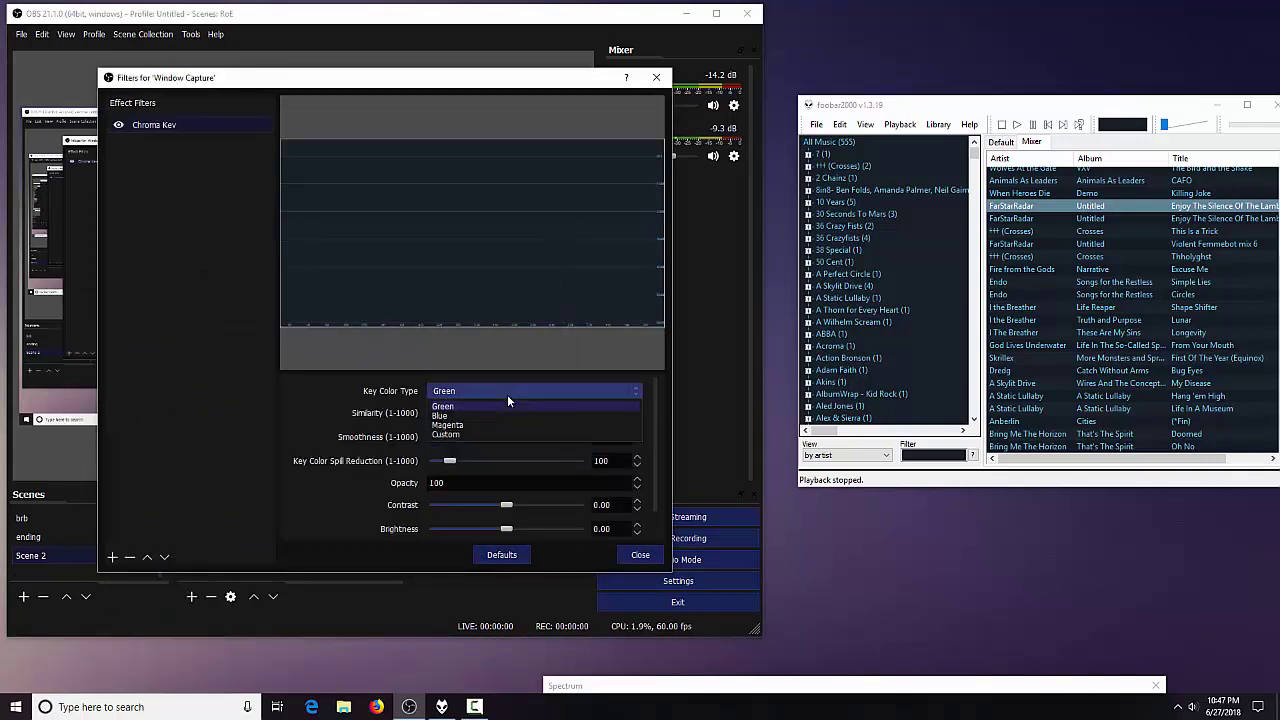
pyautogui.click(462, 434)
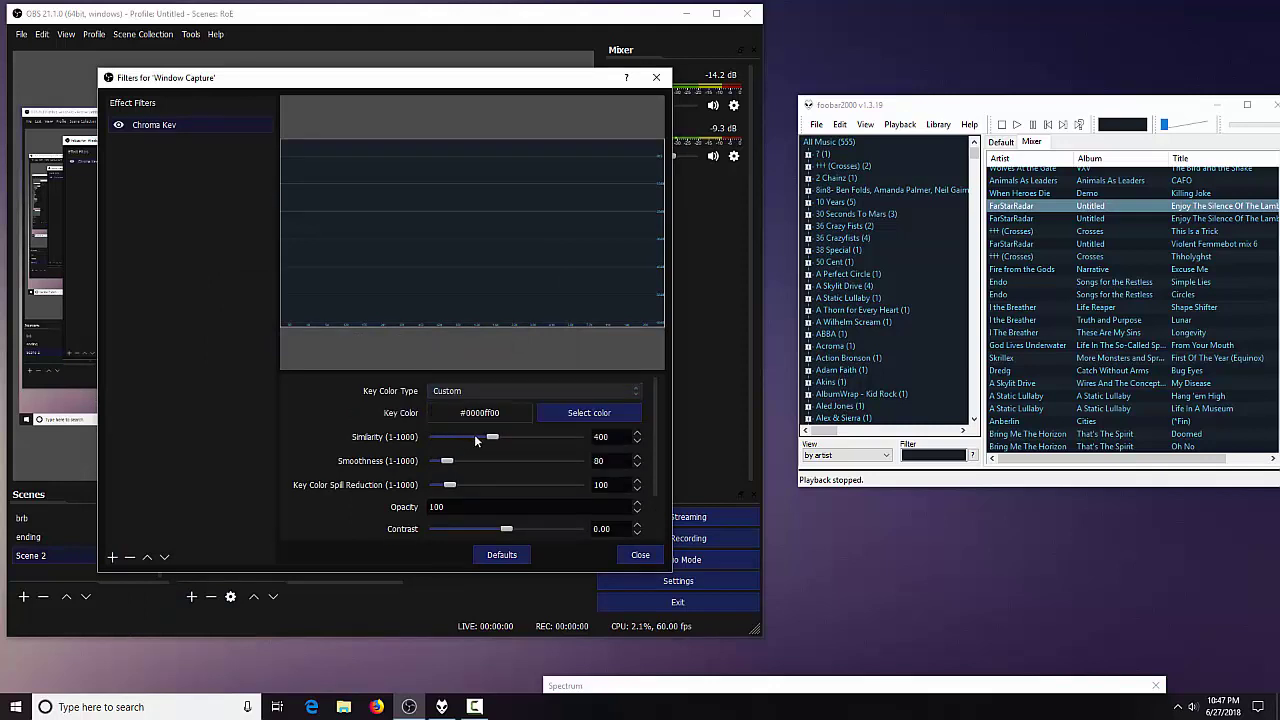
pyautogui.click(583, 412)
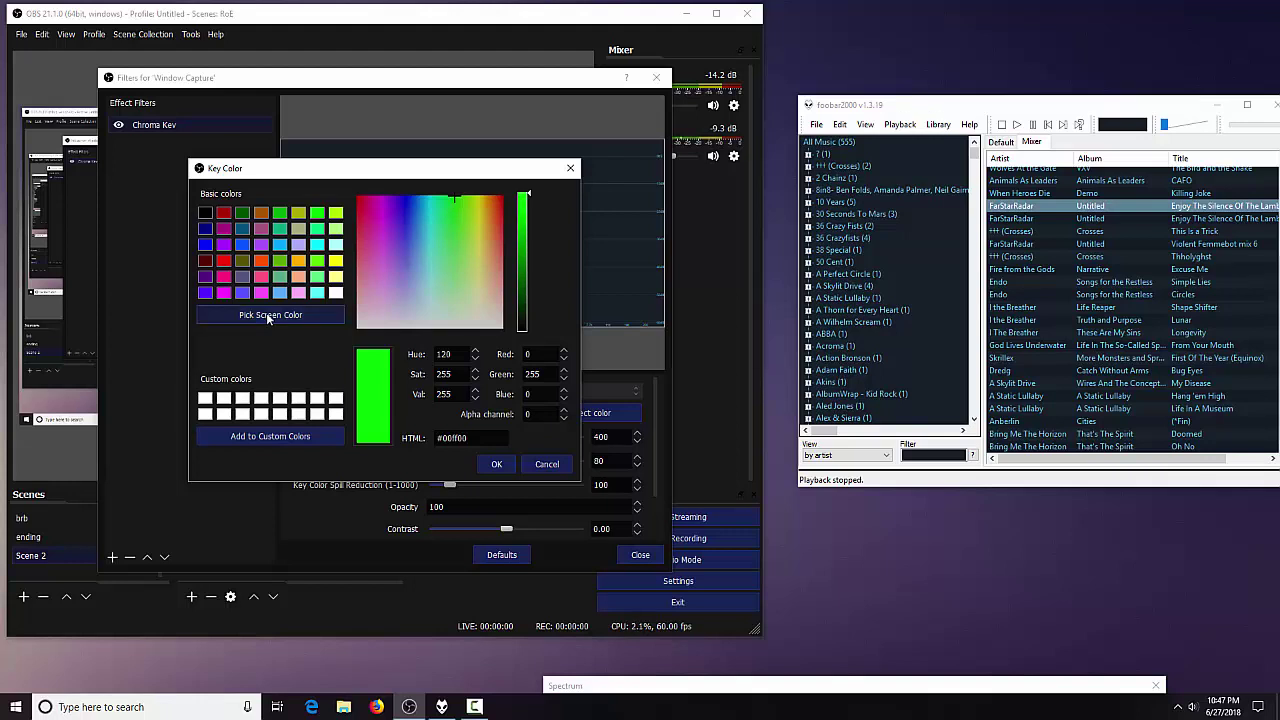
pyautogui.click(267, 315)
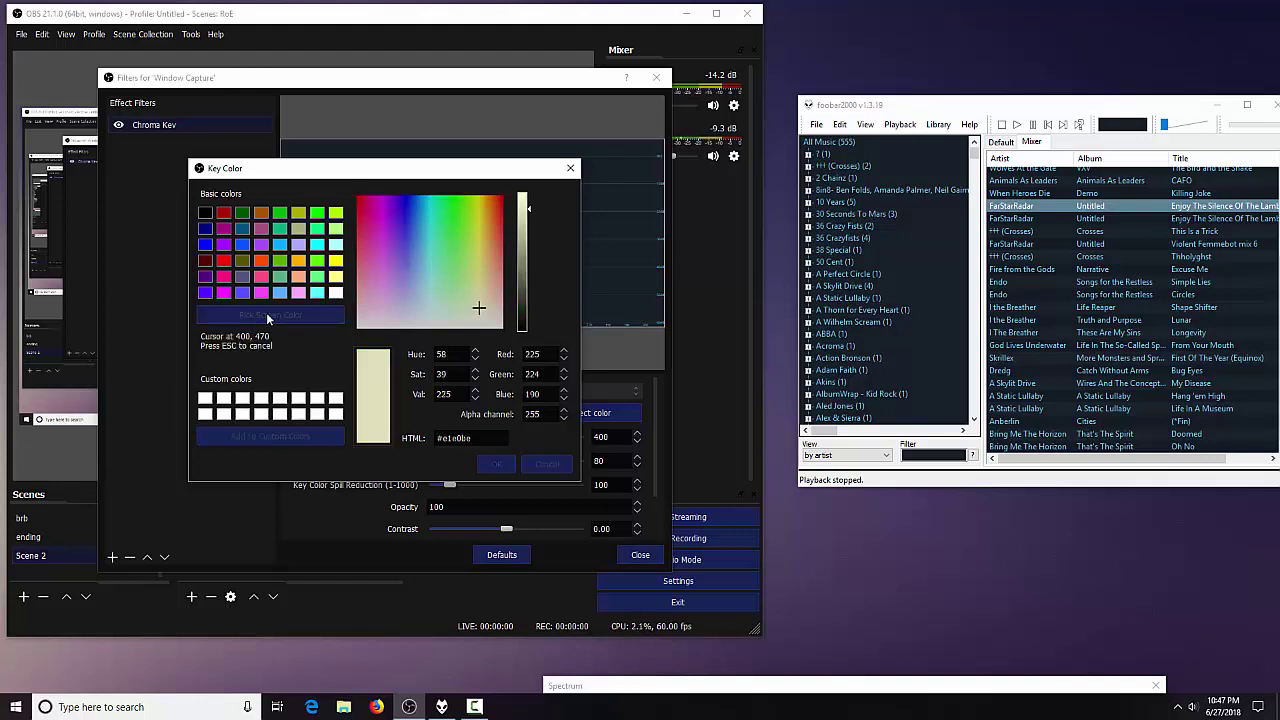
pyautogui.click(621, 256)
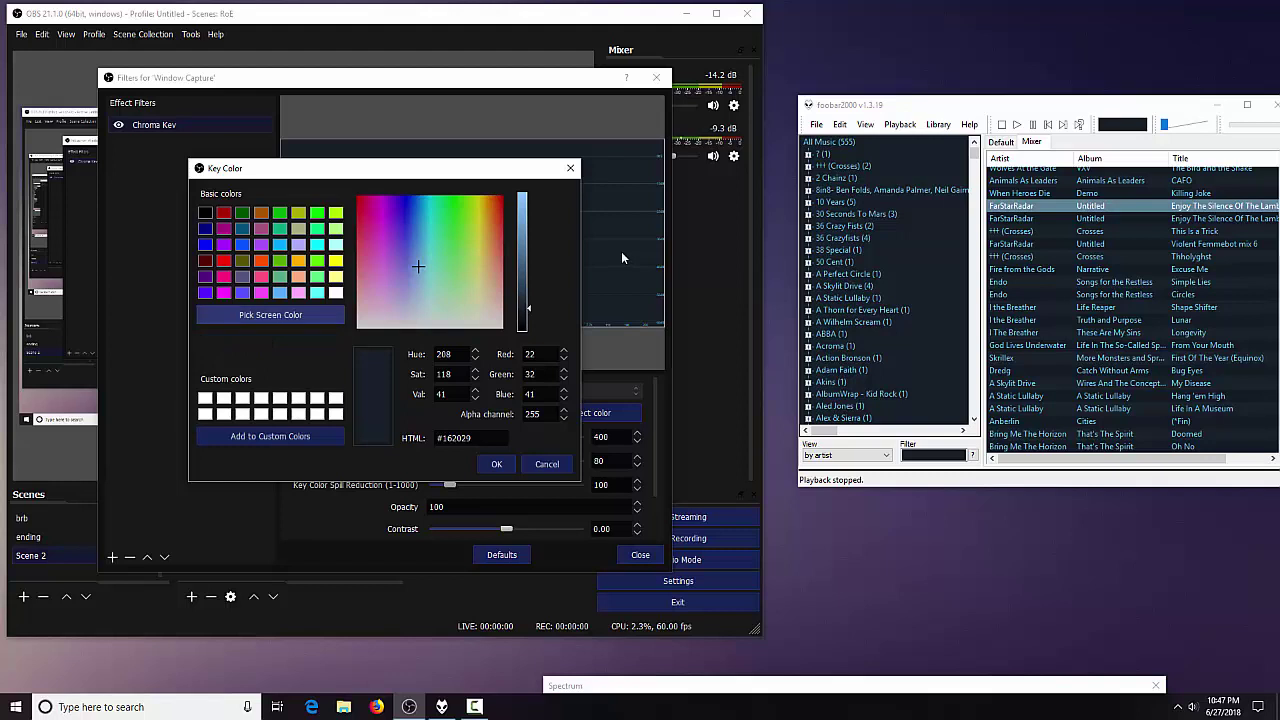
pyautogui.click(496, 464)
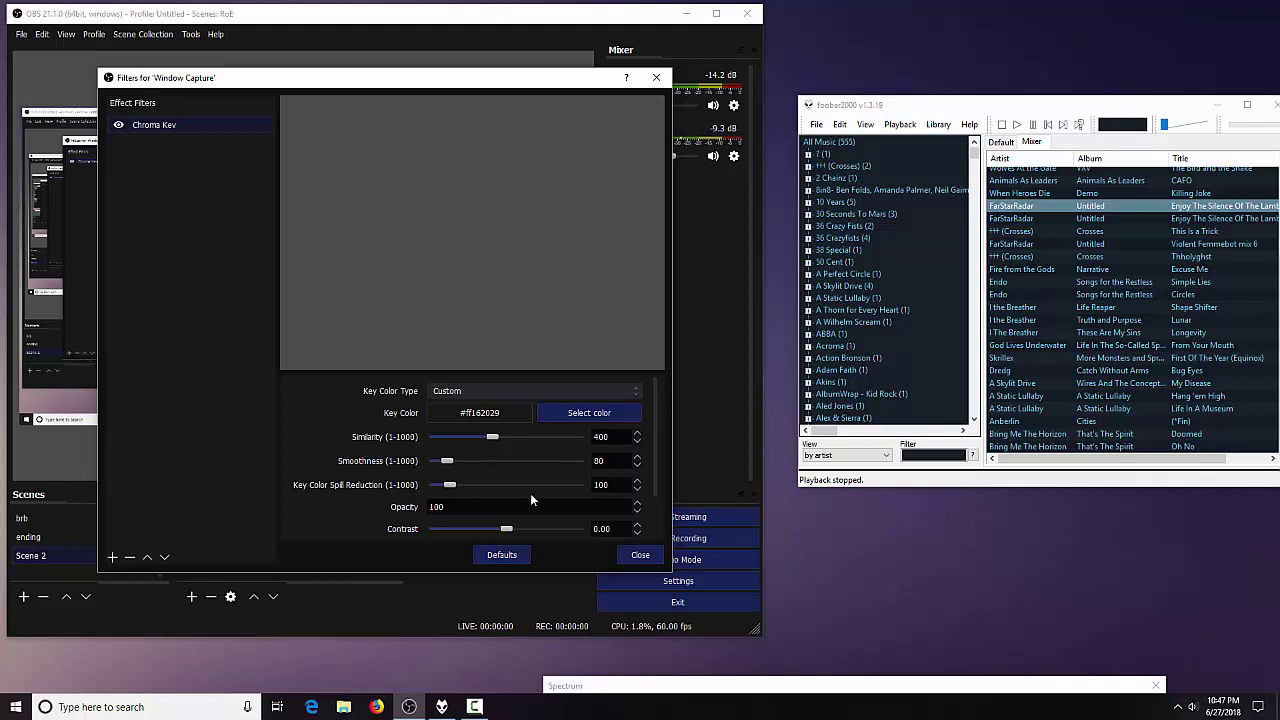
# - Lower Chroma Key similarity to 1 while Simple Lies plays in foobar2000 to check the bars
pyautogui.moveTo(494, 436)
pyautogui.mouseDown()
pyautogui.moveTo(433, 451)
pyautogui.moveTo(481, 438)
pyautogui.mouseUp()
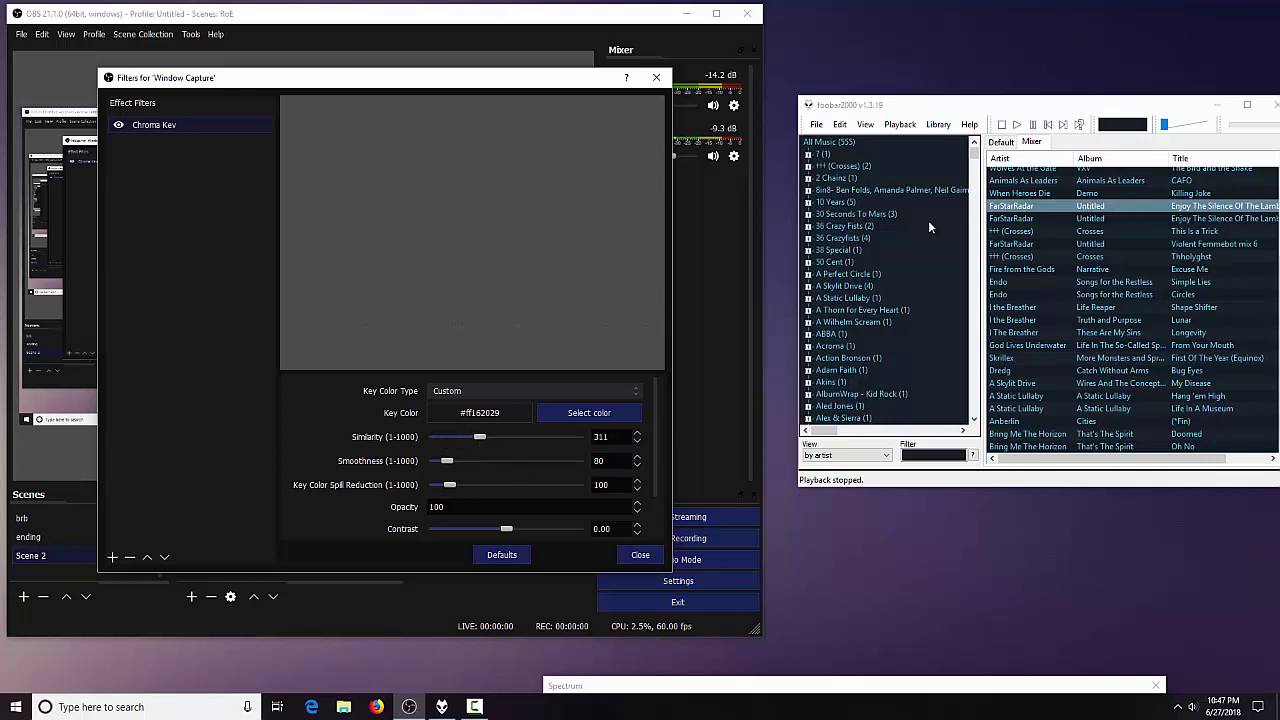
pyautogui.click(1017, 125)
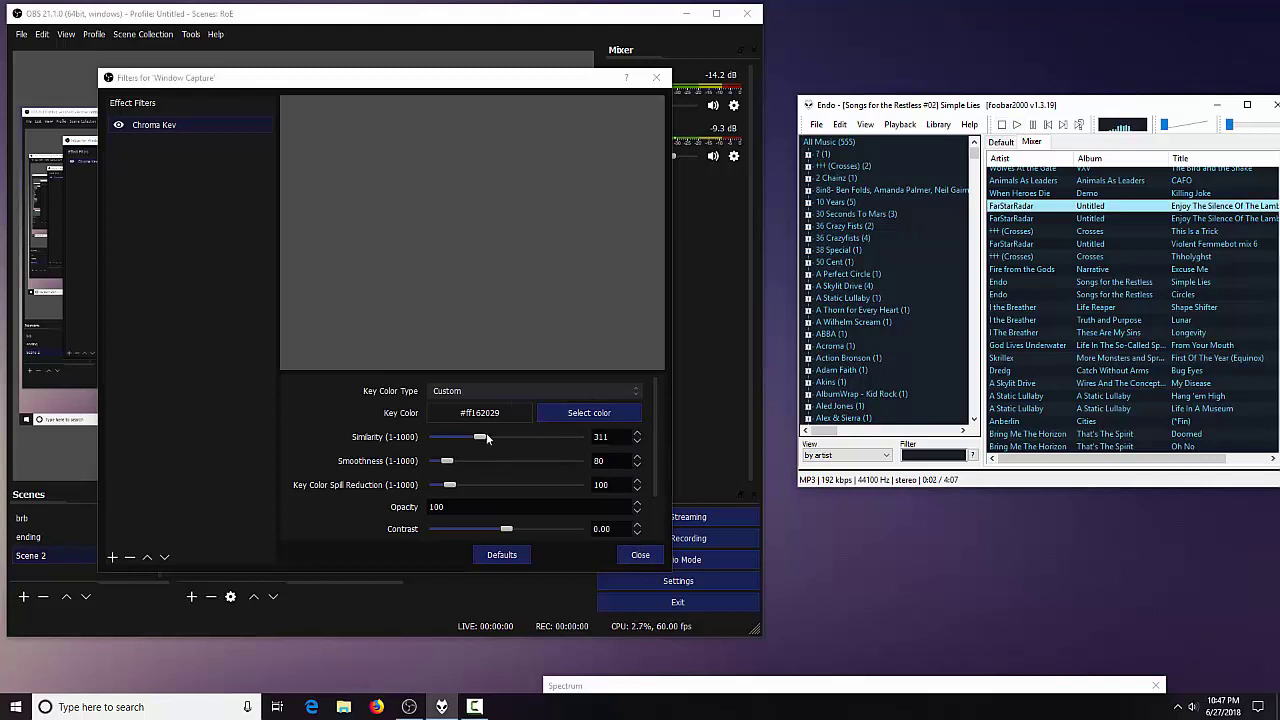
pyautogui.moveTo(484, 435); pyautogui.dragTo(436, 437)
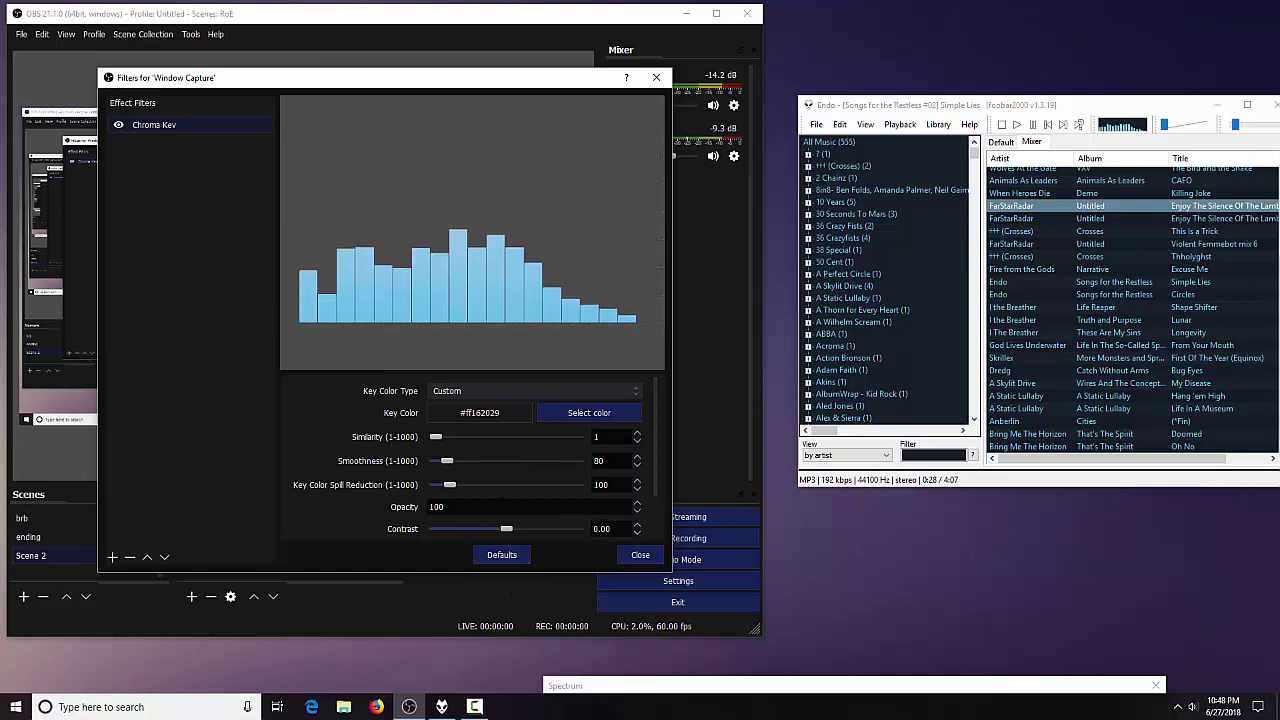
# - Close Filters and resize the capture so the bars span the full canvas width and stretch taller
pyautogui.click(638, 554)
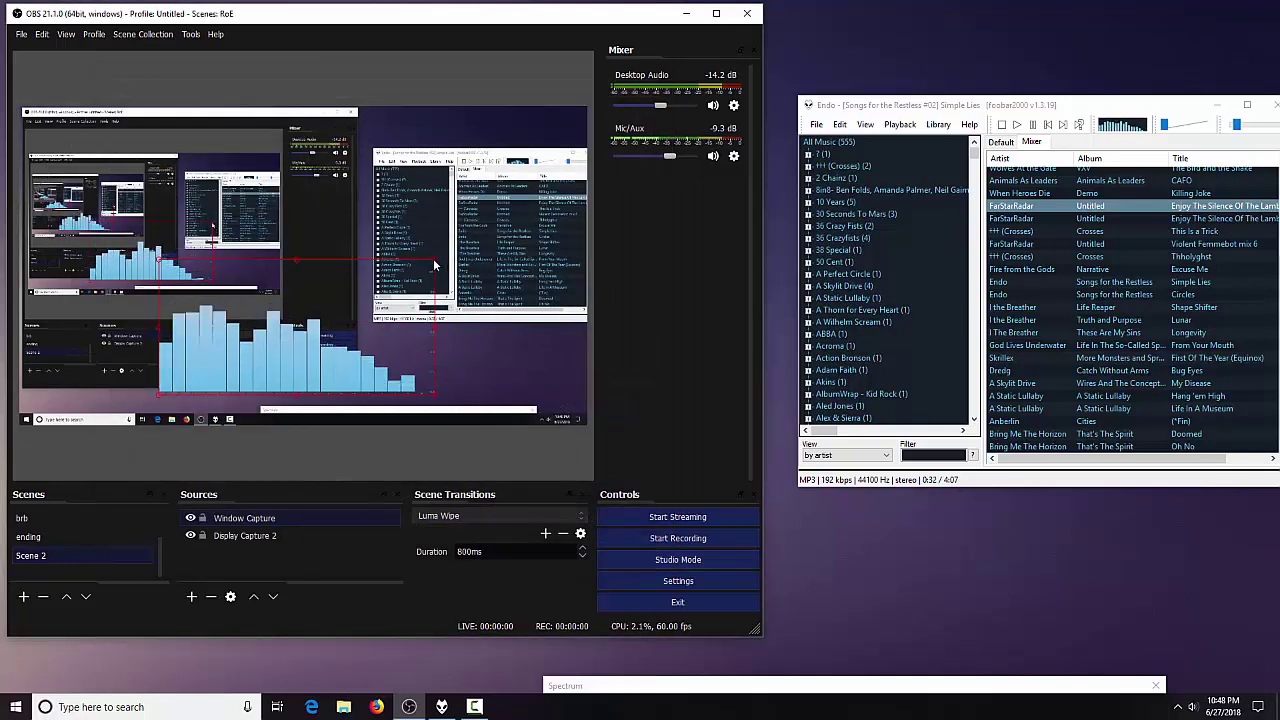
pyautogui.moveTo(435, 265); pyautogui.dragTo(575, 200)
pyautogui.moveTo(158, 392); pyautogui.dragTo(60, 388)
pyautogui.moveTo(330, 290); pyautogui.dragTo(288, 202)
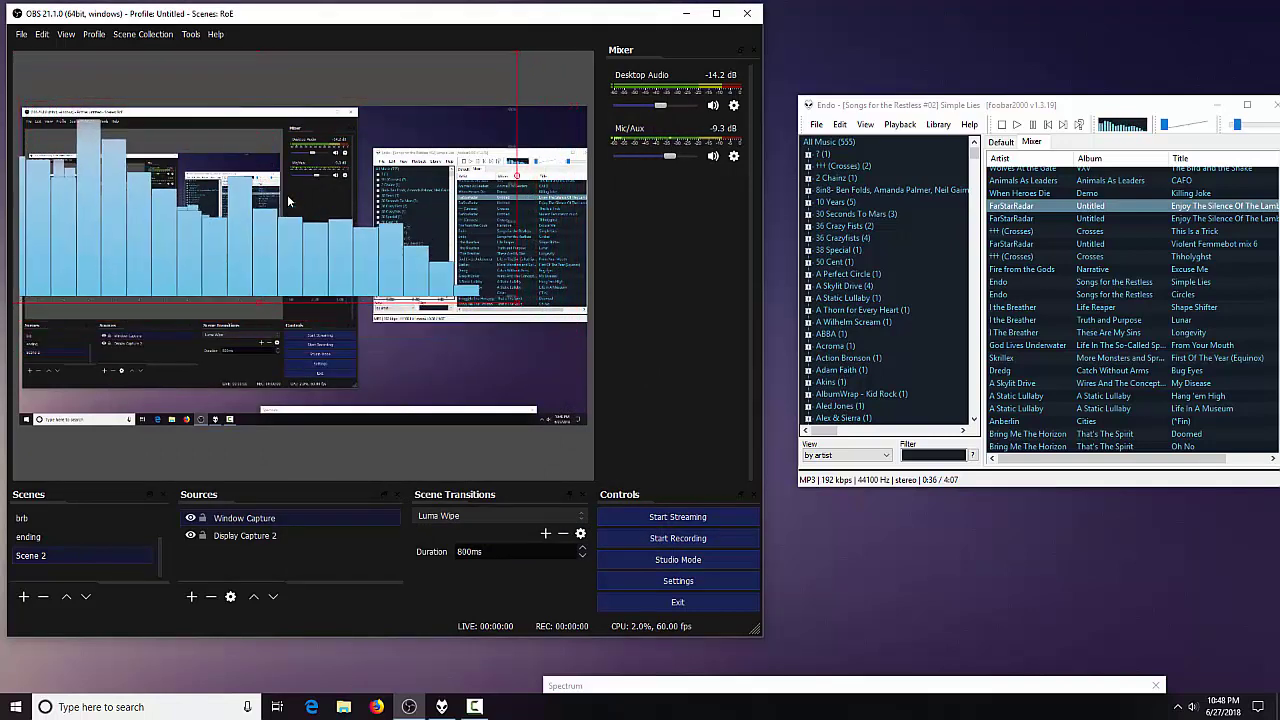
pyautogui.moveTo(516, 300); pyautogui.dragTo(548, 342)
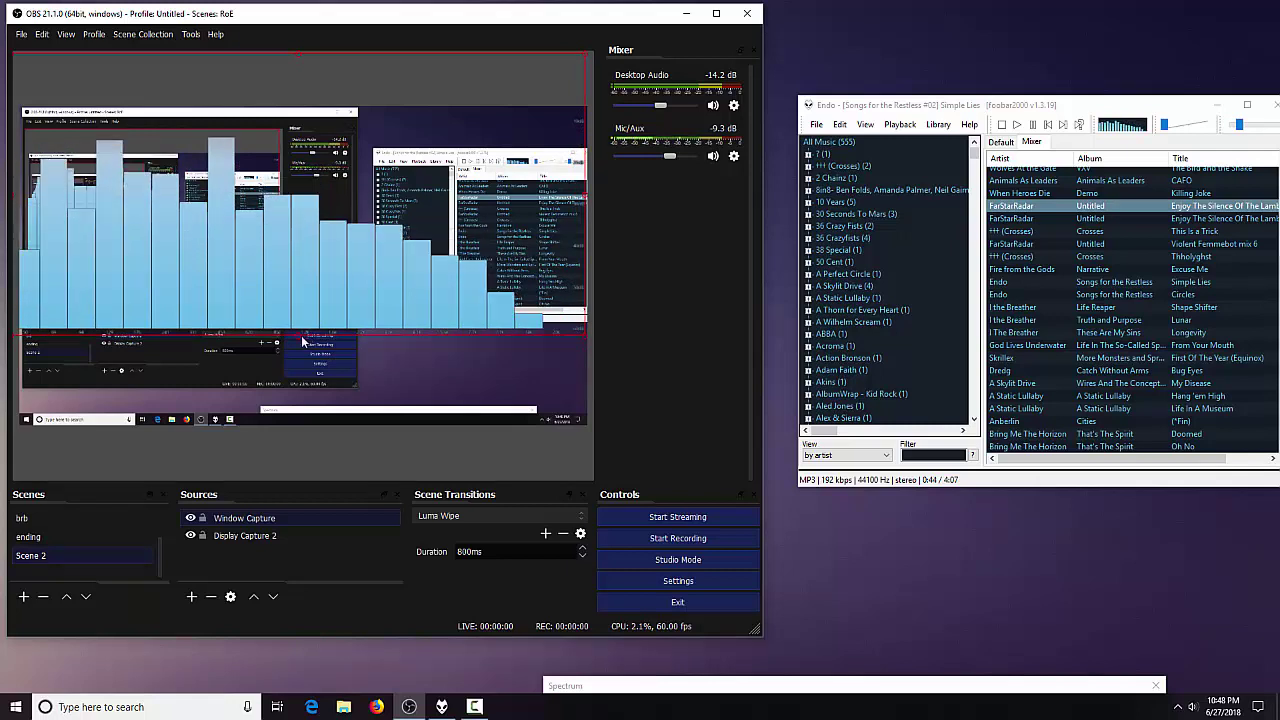
pyautogui.moveTo(303, 342); pyautogui.dragTo(311, 386)
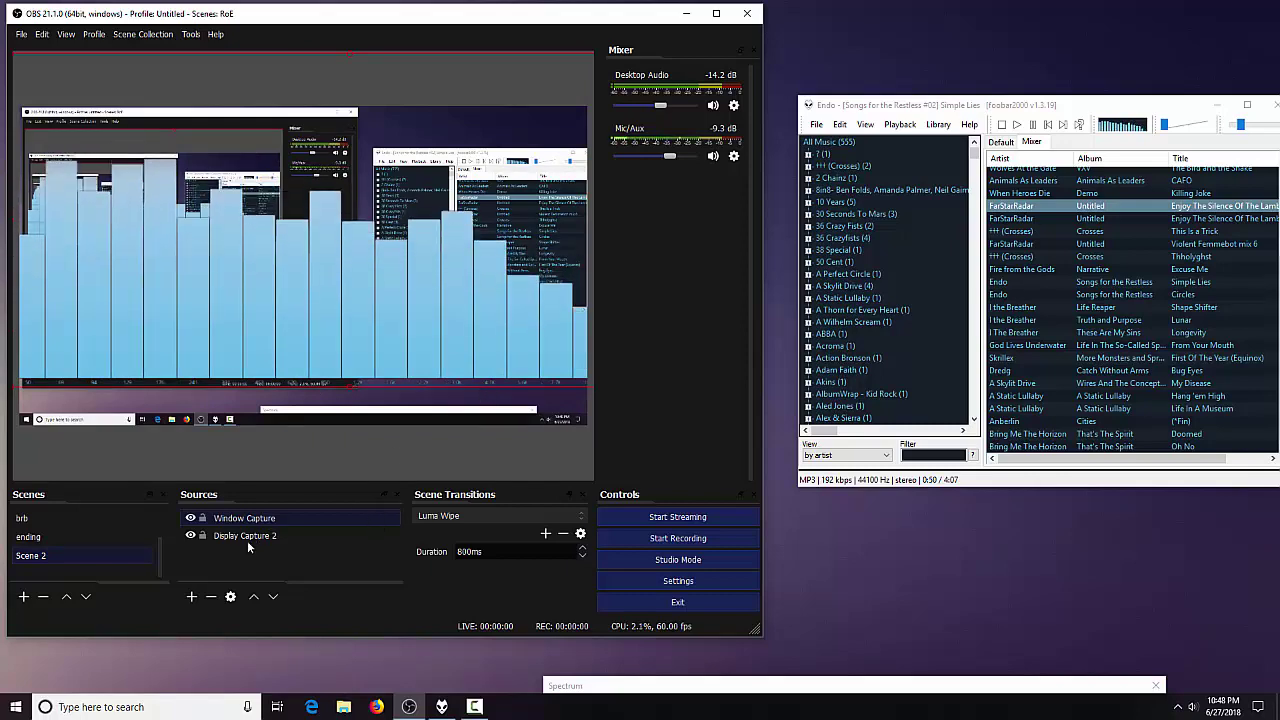
# - Add a Crop/Pad filter to the Window Capture source
pyautogui.rightClick(277, 519)
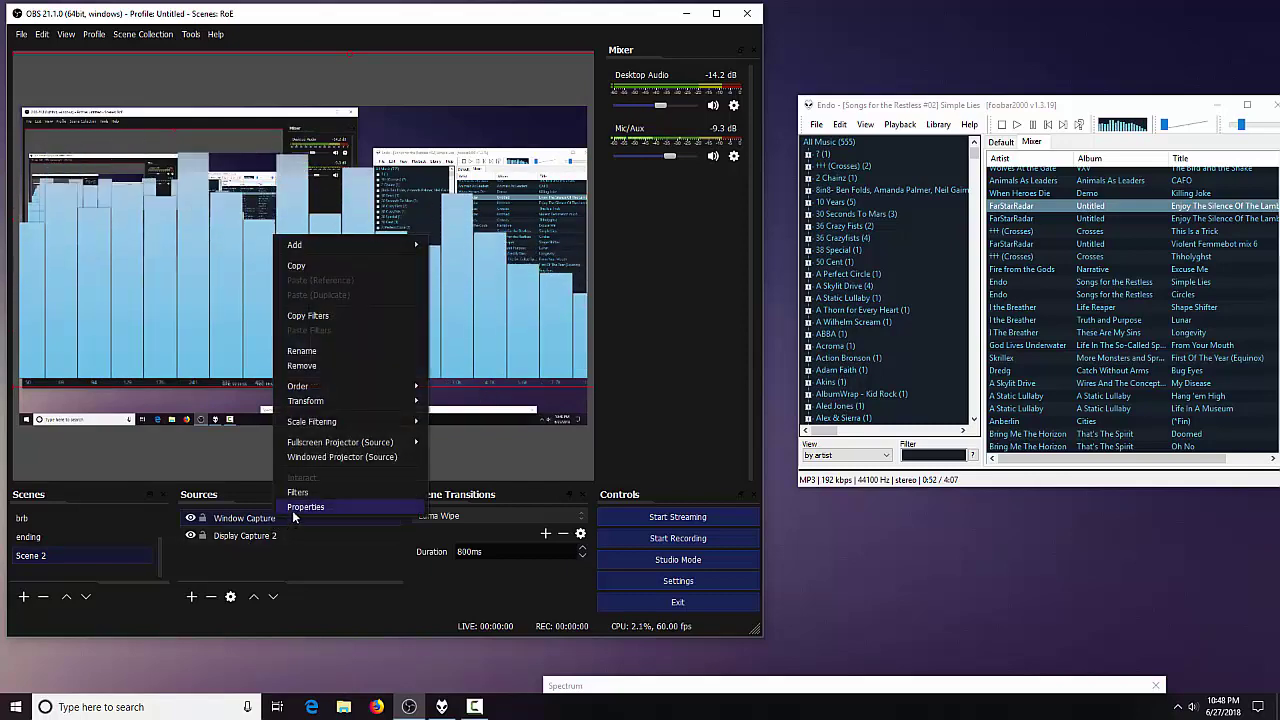
pyautogui.click(297, 492)
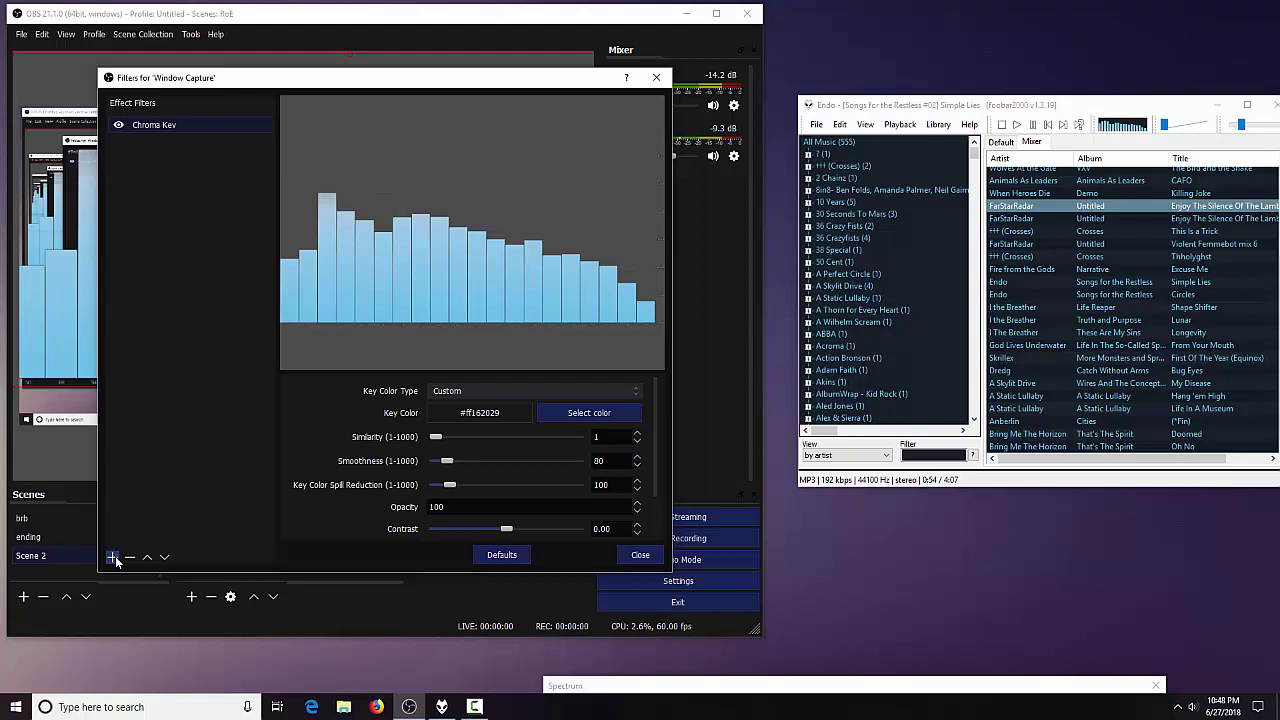
pyautogui.click(114, 558)
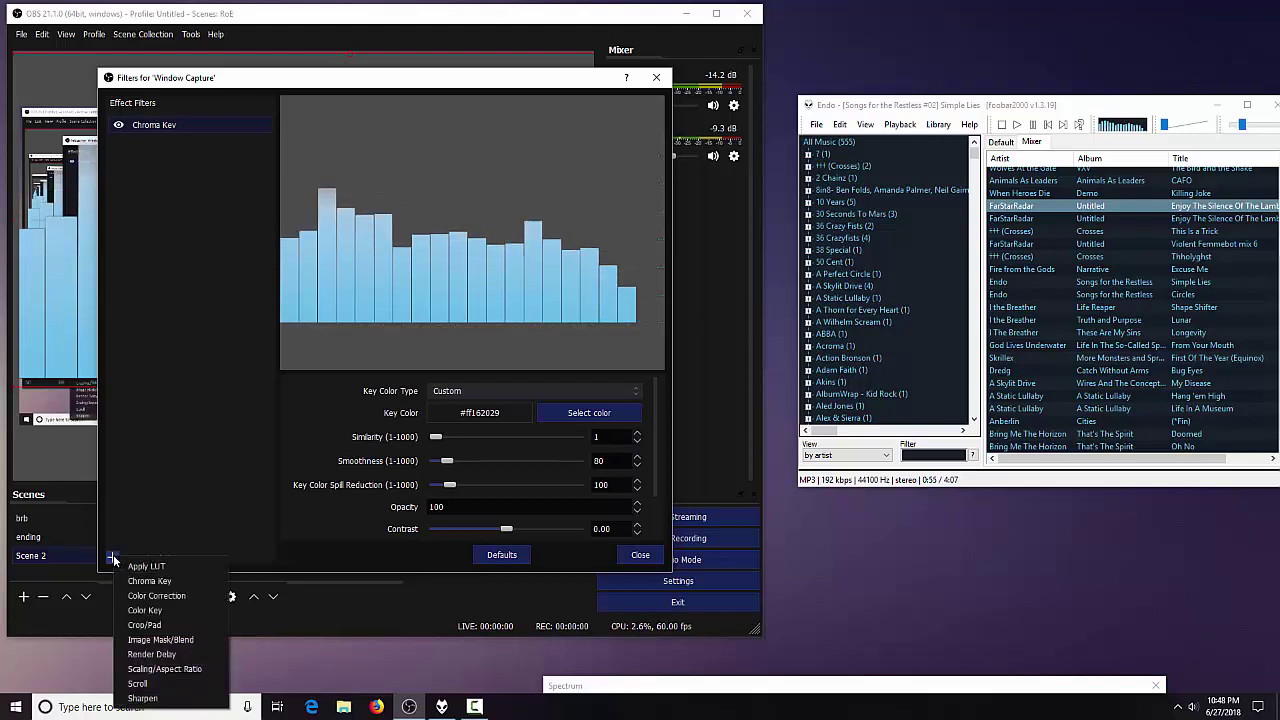
pyautogui.click(145, 625)
pyautogui.click(355, 350)
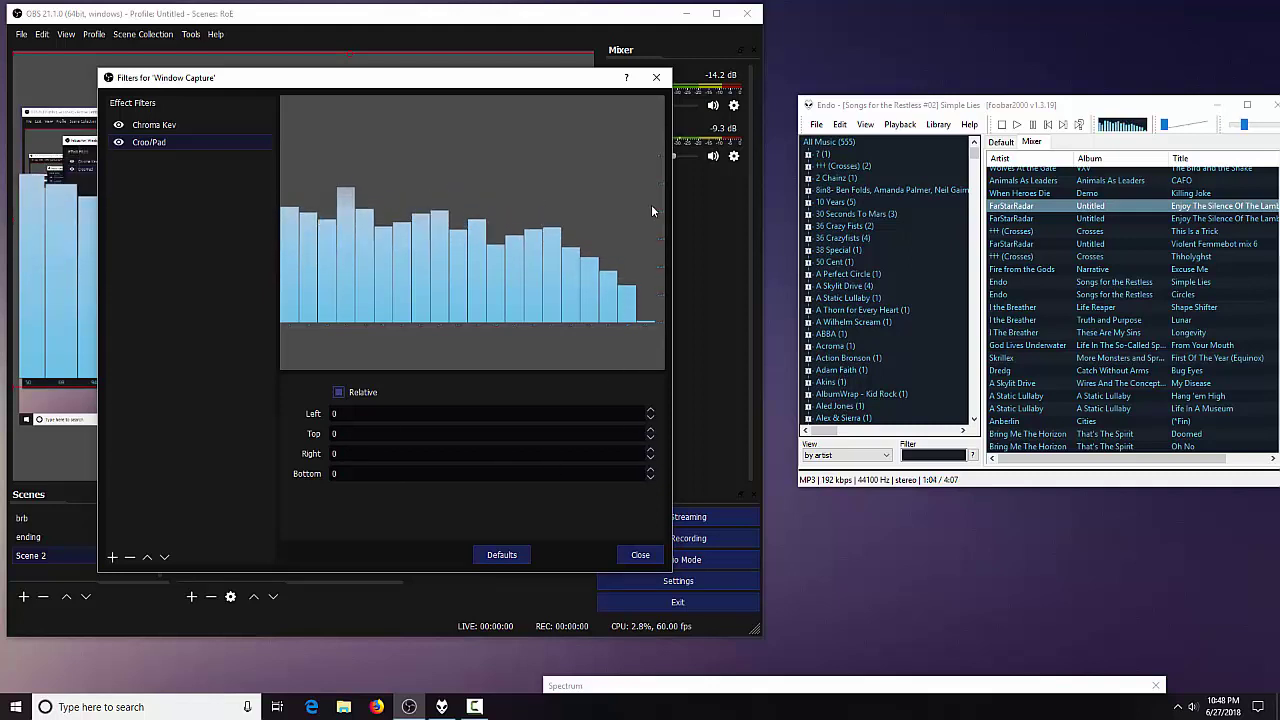
# - Set the crop to Right 21 and Bottom 10, then close the filters window
pyautogui.click(650, 451)
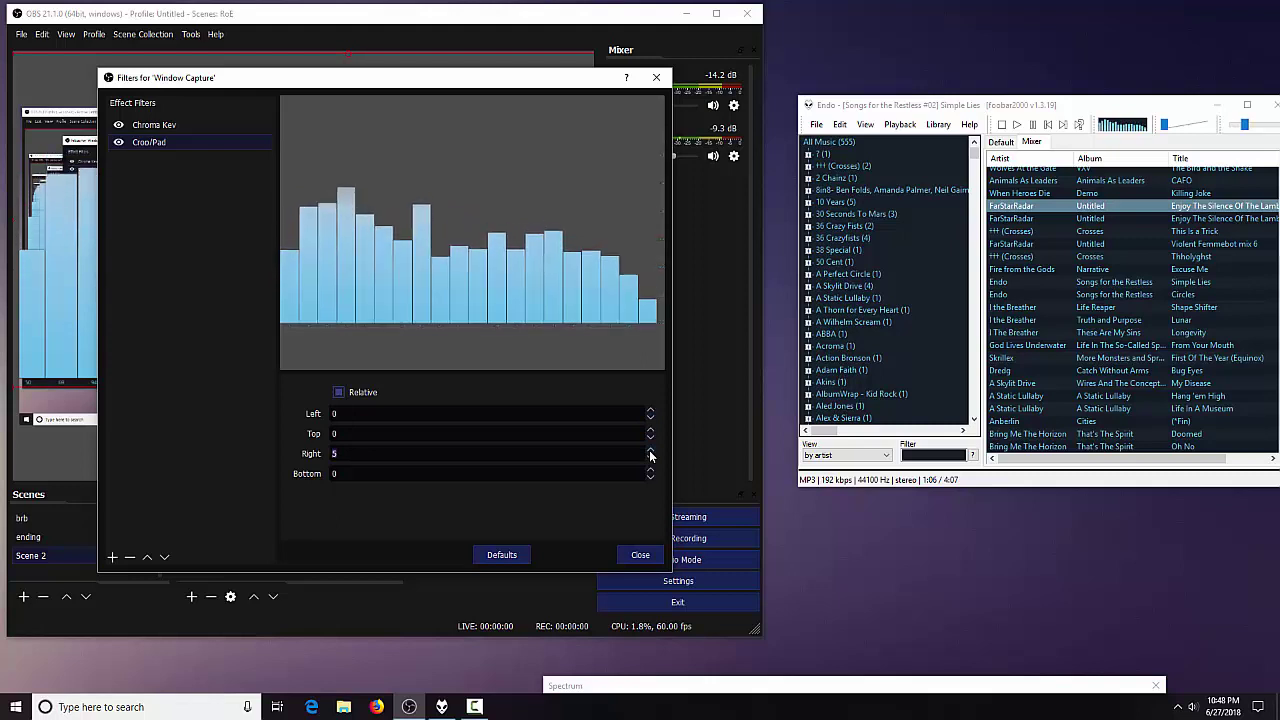
pyautogui.click(650, 452)
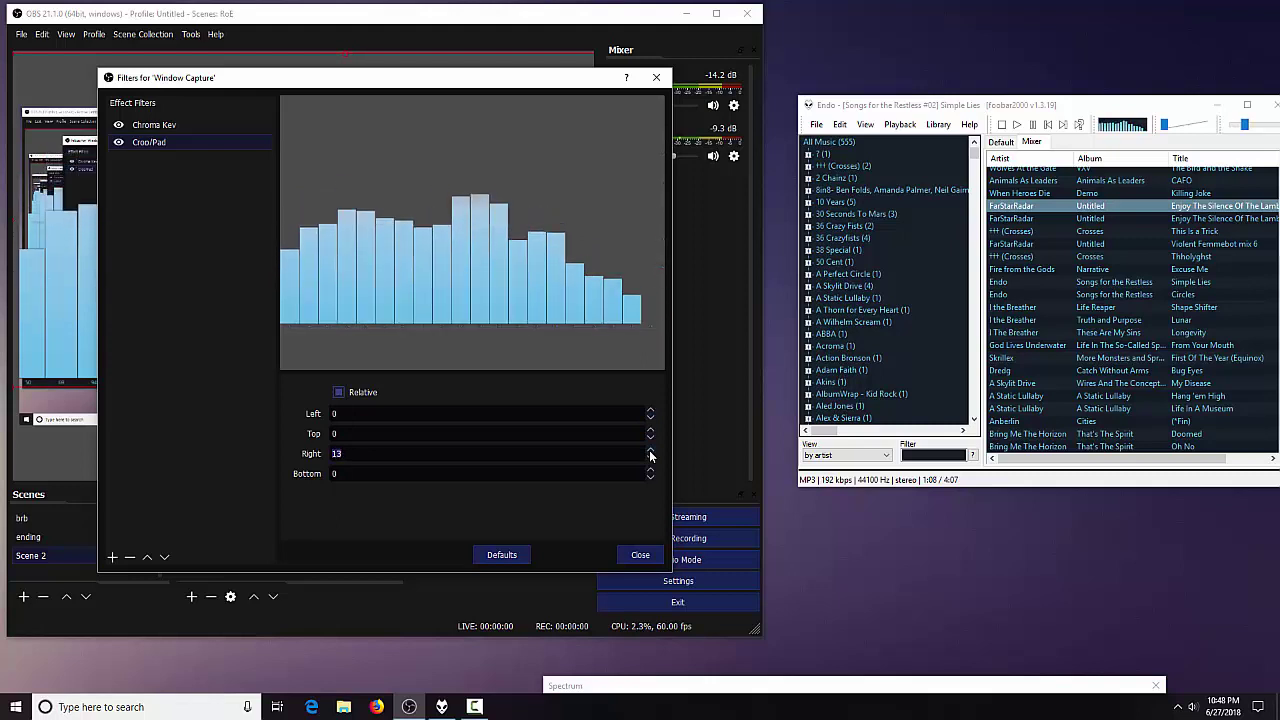
pyautogui.click(650, 451)
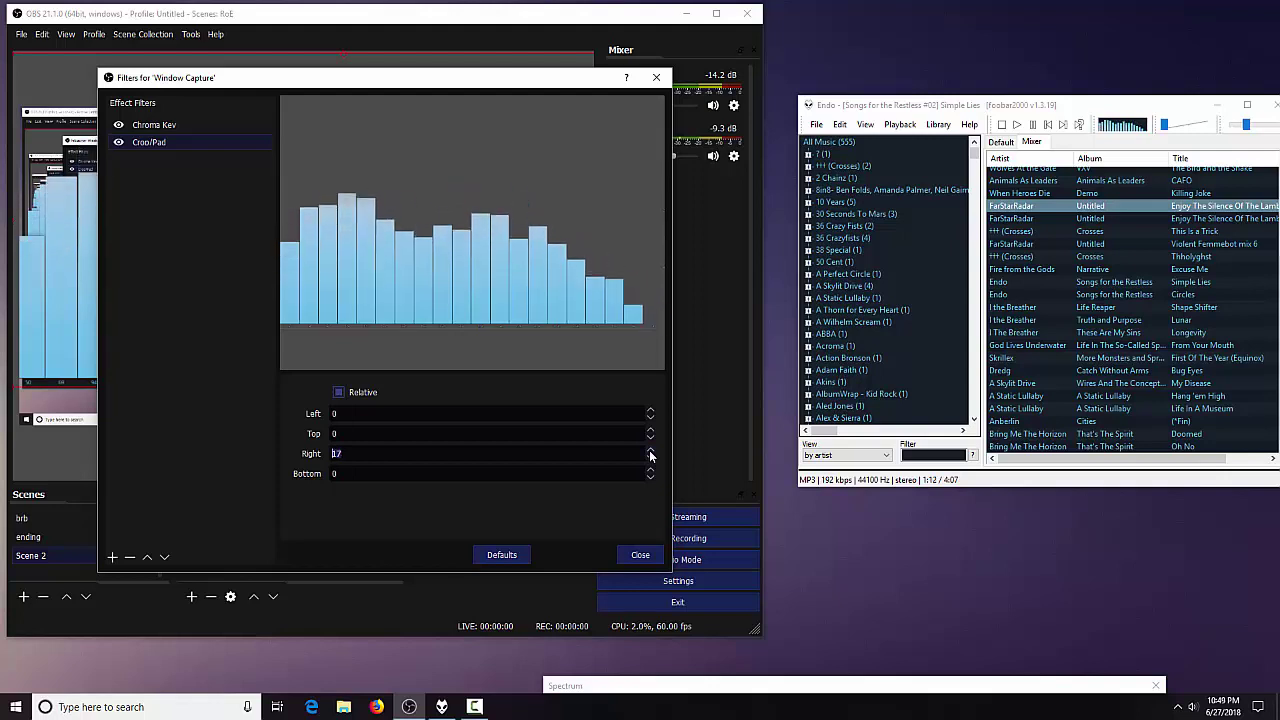
pyautogui.click(650, 451)
pyautogui.click(650, 451)
pyautogui.click(650, 451)
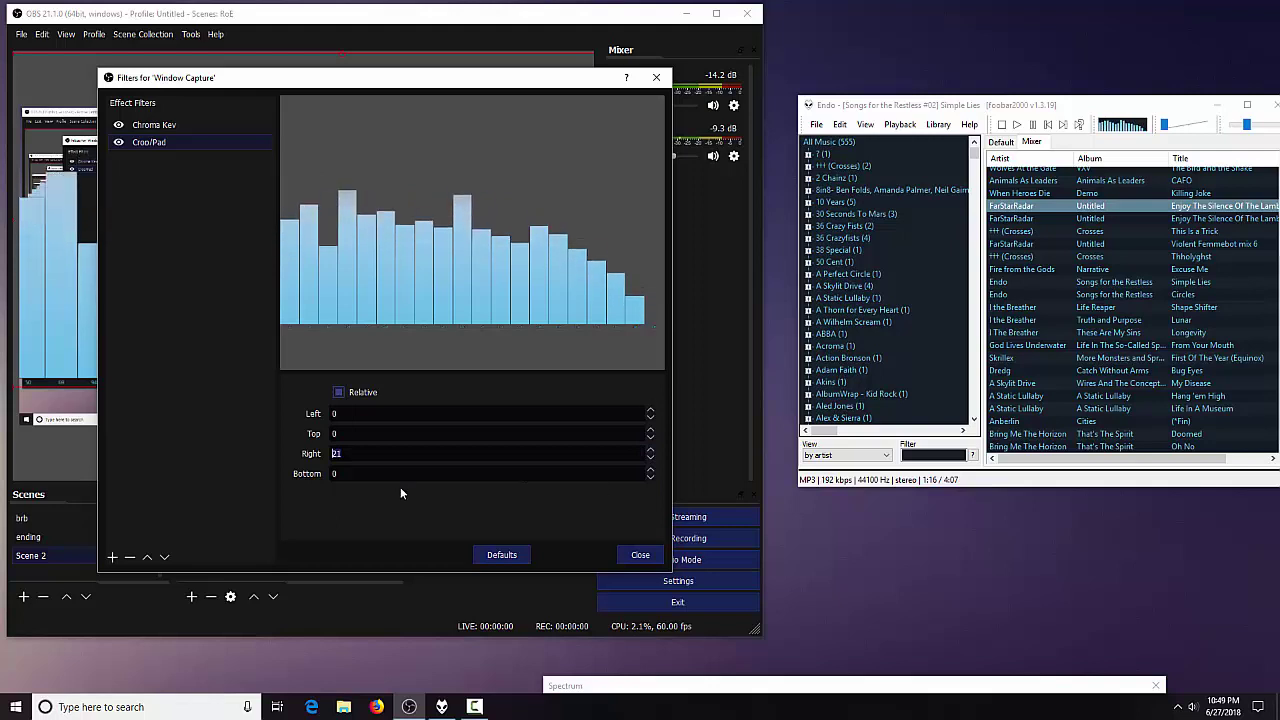
pyautogui.click(650, 470)
pyautogui.click(650, 470)
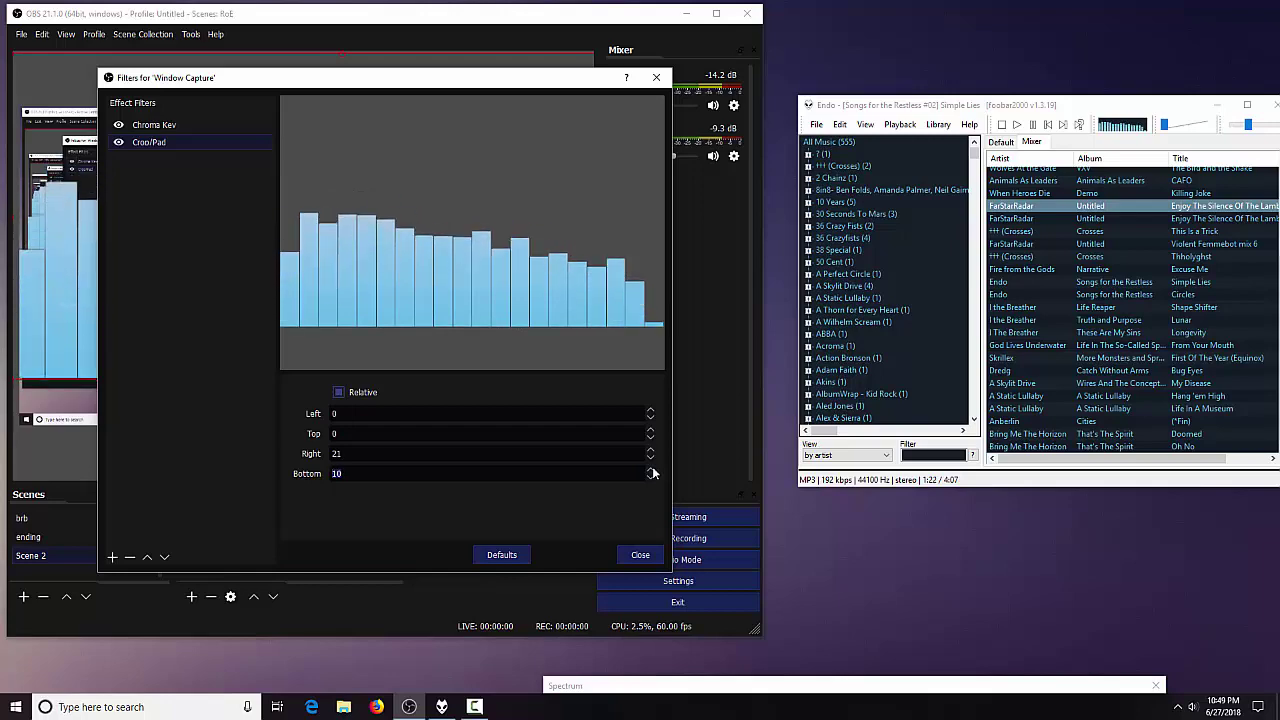
pyautogui.click(636, 555)
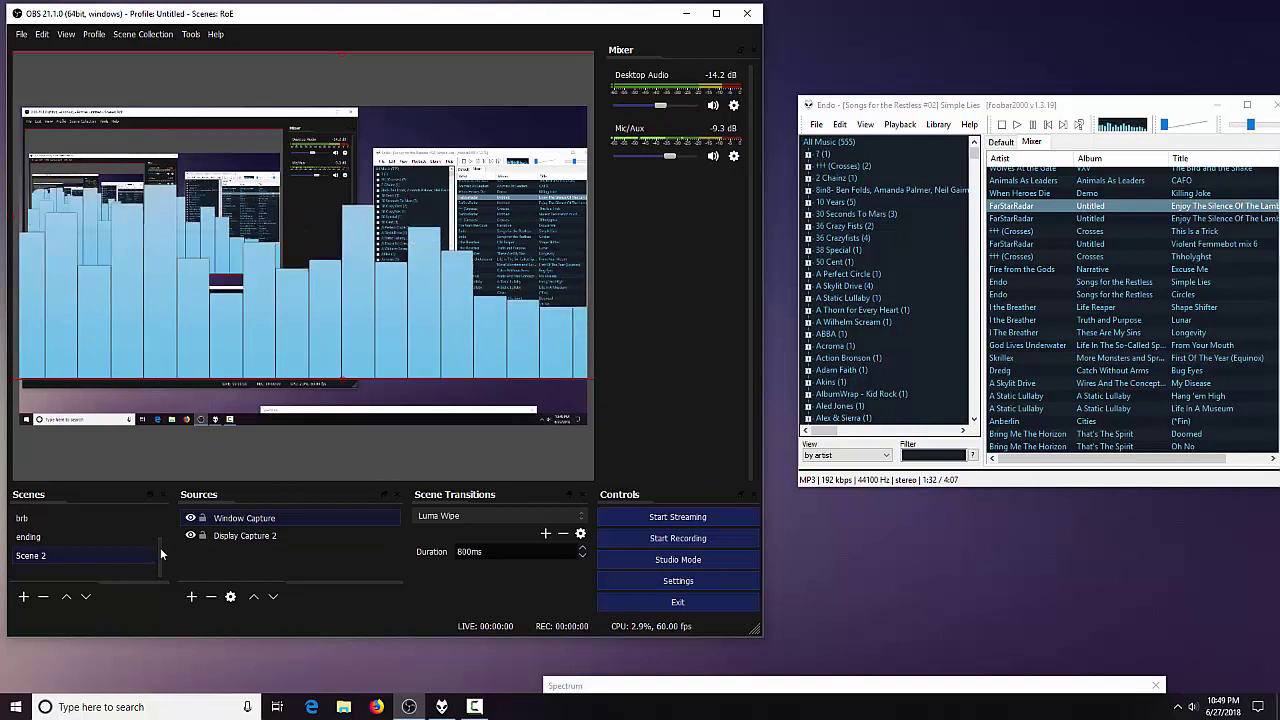
pyautogui.moveTo(160, 547); pyautogui.dragTo(167, 514)
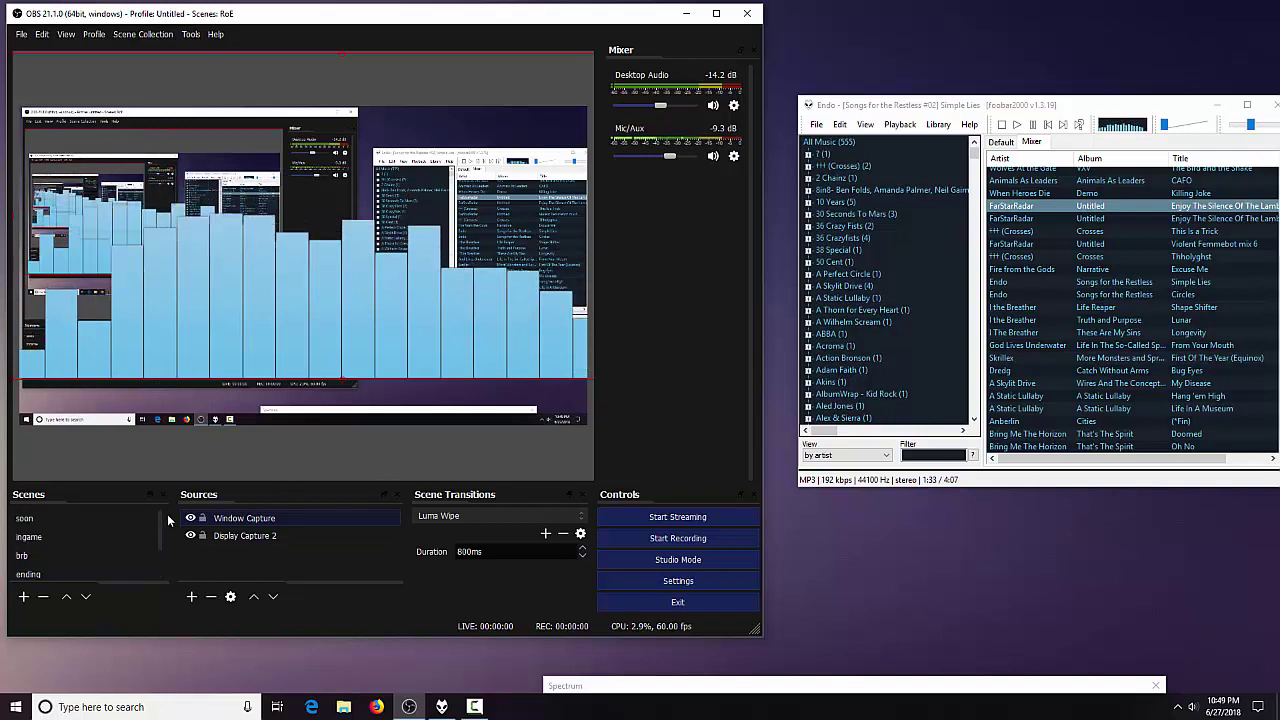
pyautogui.click(78, 520)
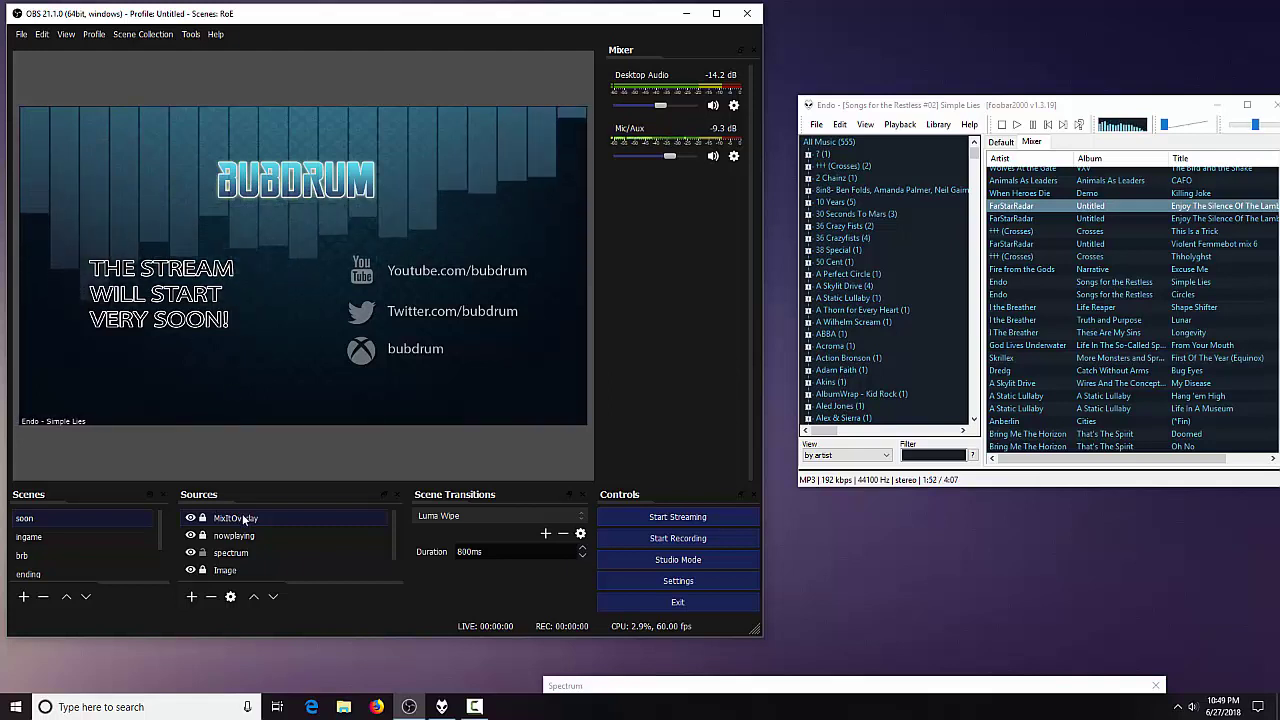
pyautogui.rightClick(244, 553)
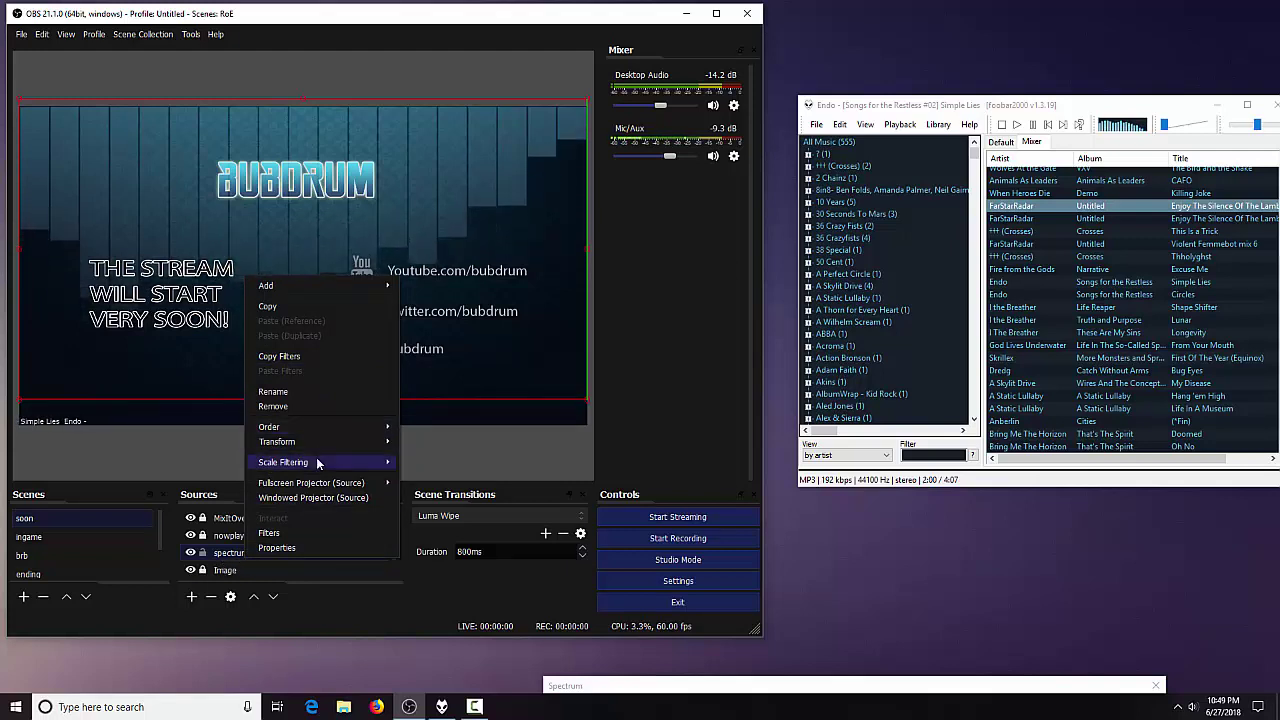
pyautogui.moveTo(322, 438)
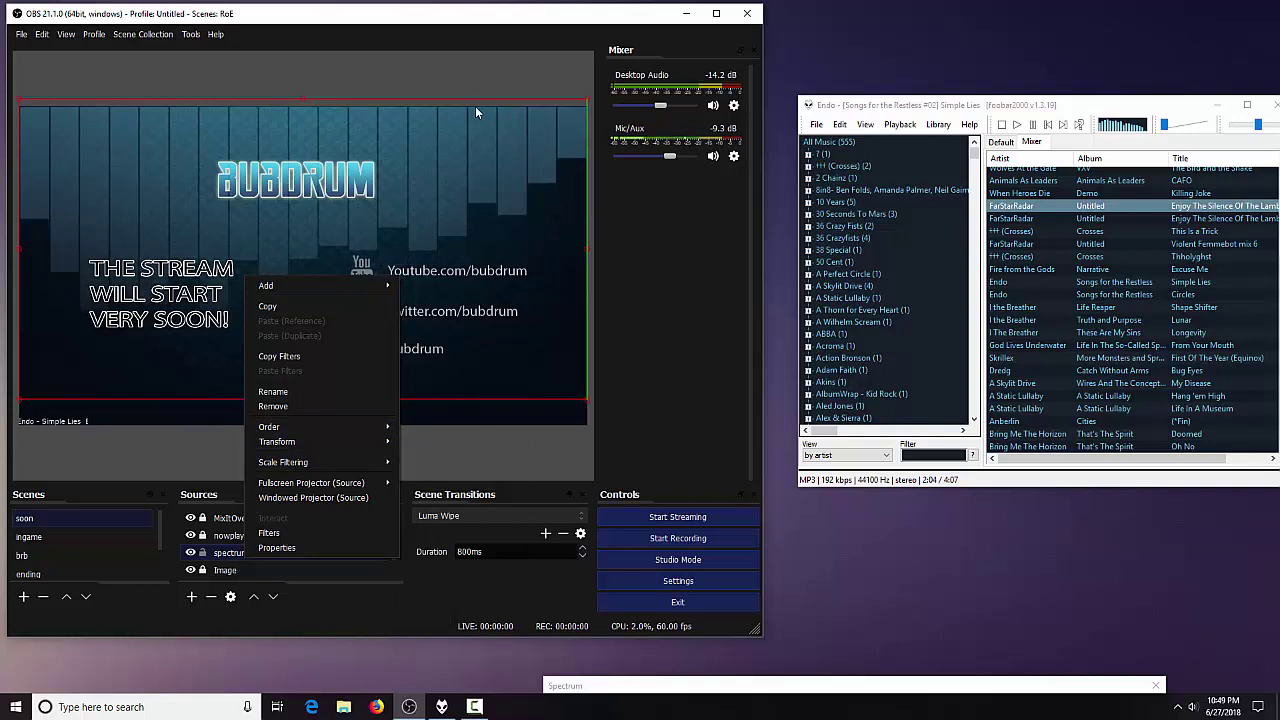
pyautogui.click(502, 462)
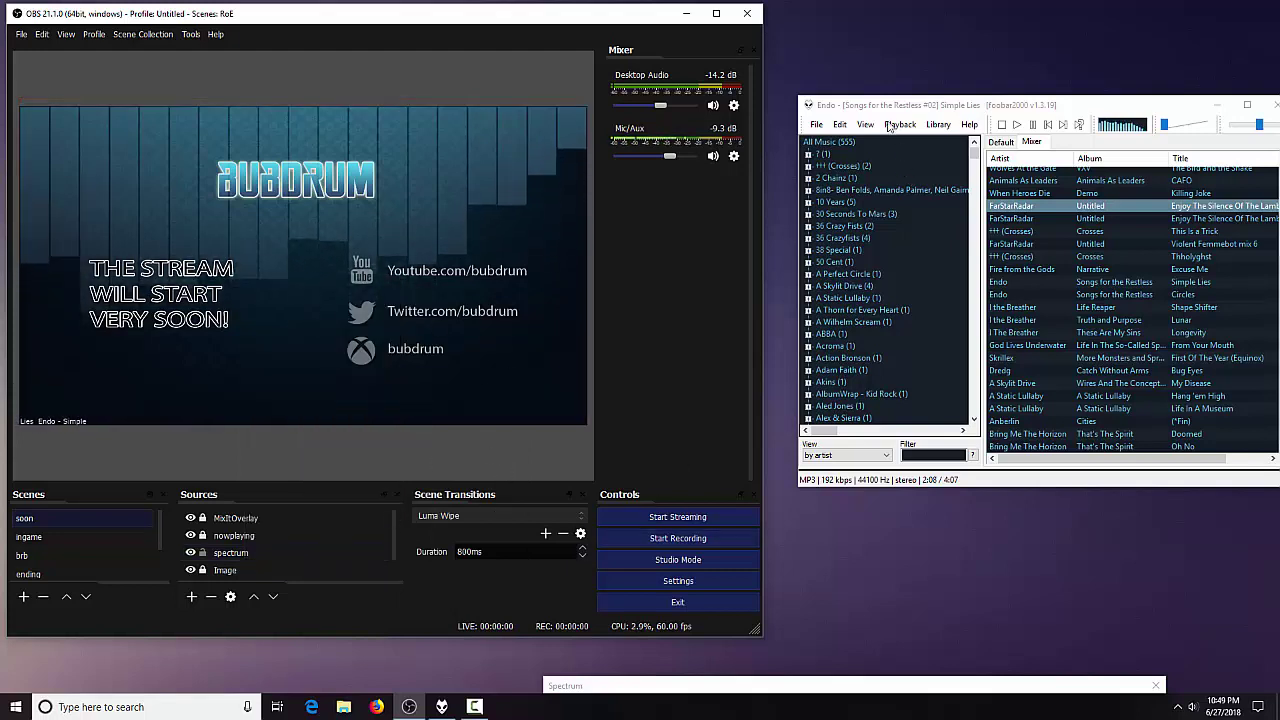
pyautogui.moveTo(879, 110); pyautogui.dragTo(857, 100)
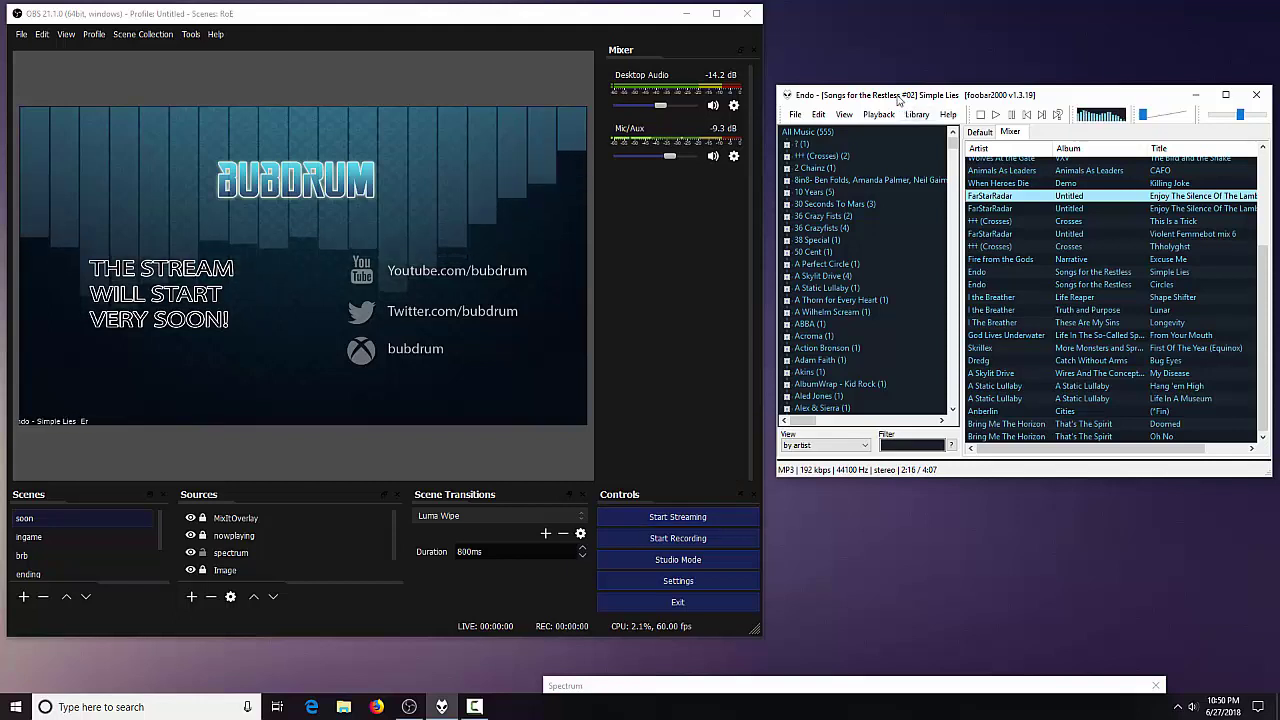
pyautogui.scroll(-2, 60, 545)
pyautogui.click(35, 555)
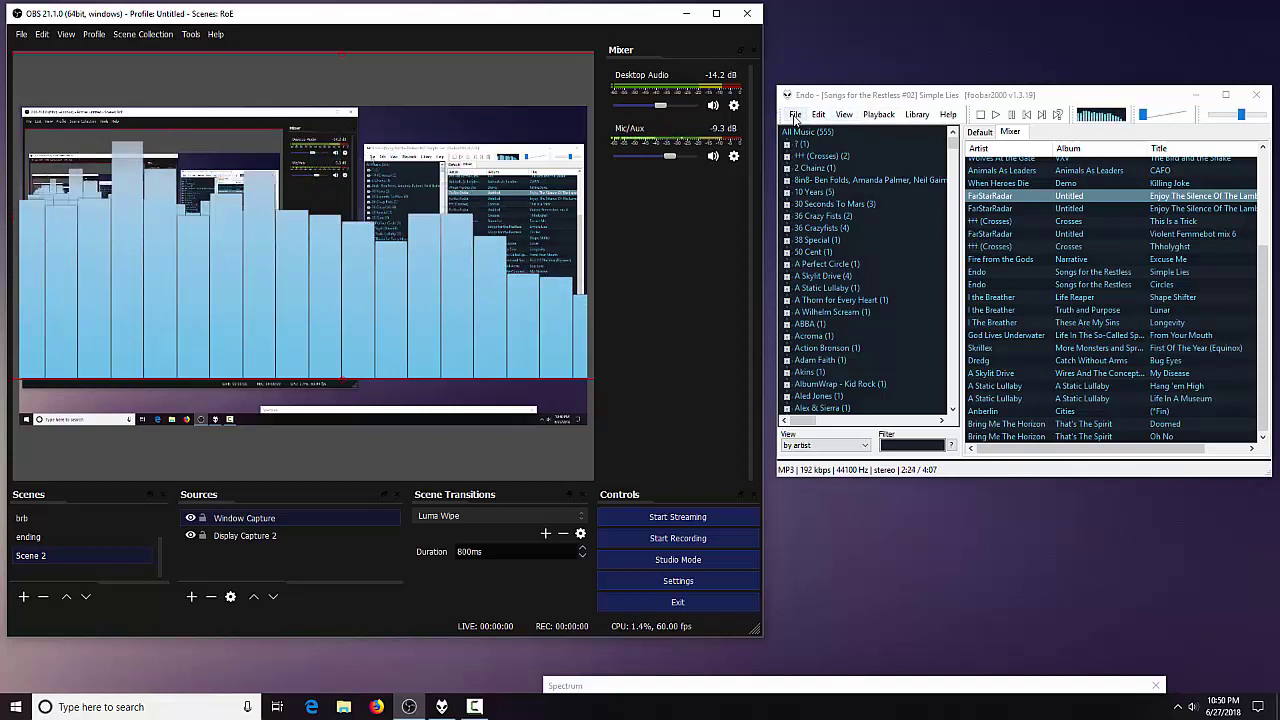
# - In Preferences > Colors and Fonts, set the Text colour to yellow and apply it
pyautogui.click(795, 115)
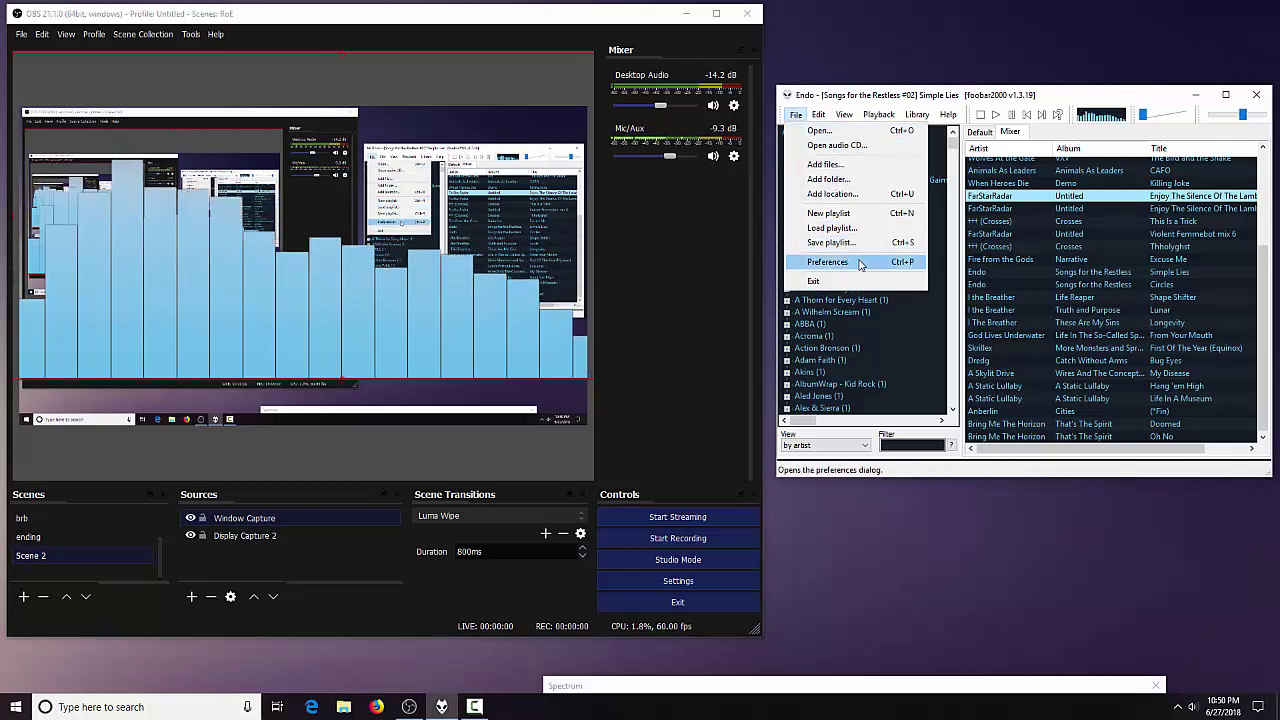
pyautogui.click(828, 262)
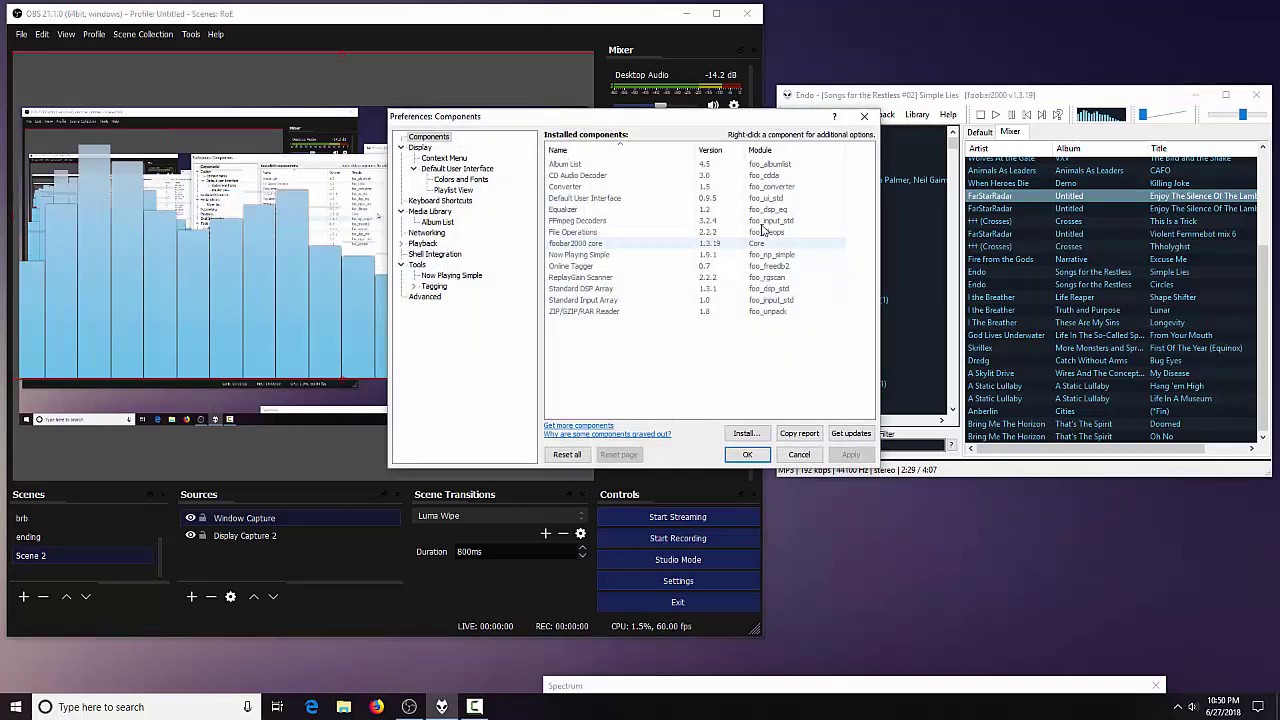
pyautogui.click(447, 180)
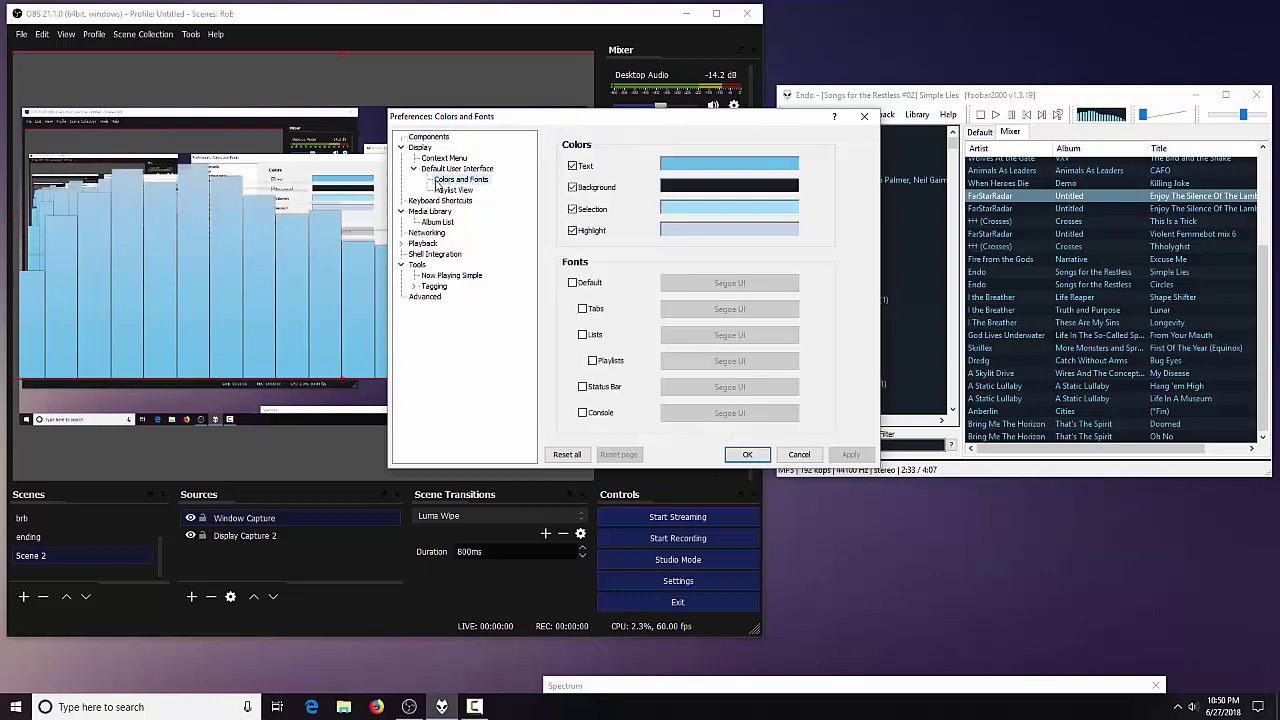
pyautogui.click(712, 165)
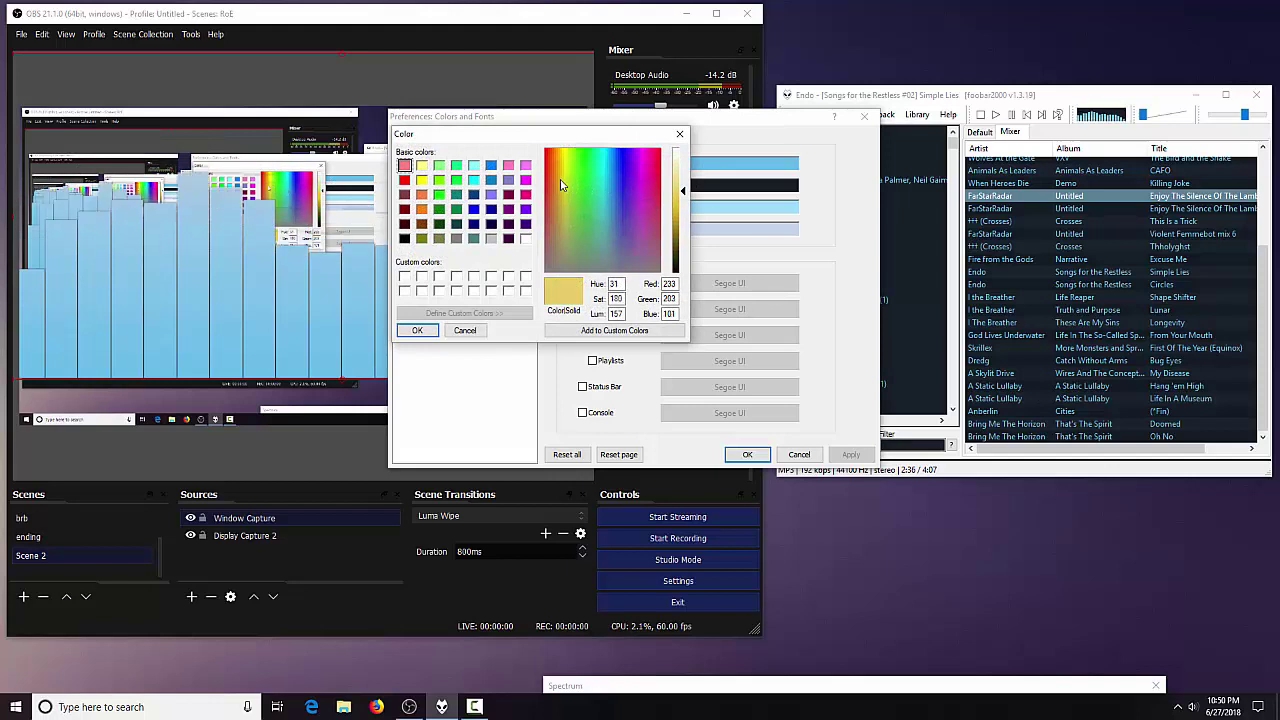
pyautogui.click(418, 331)
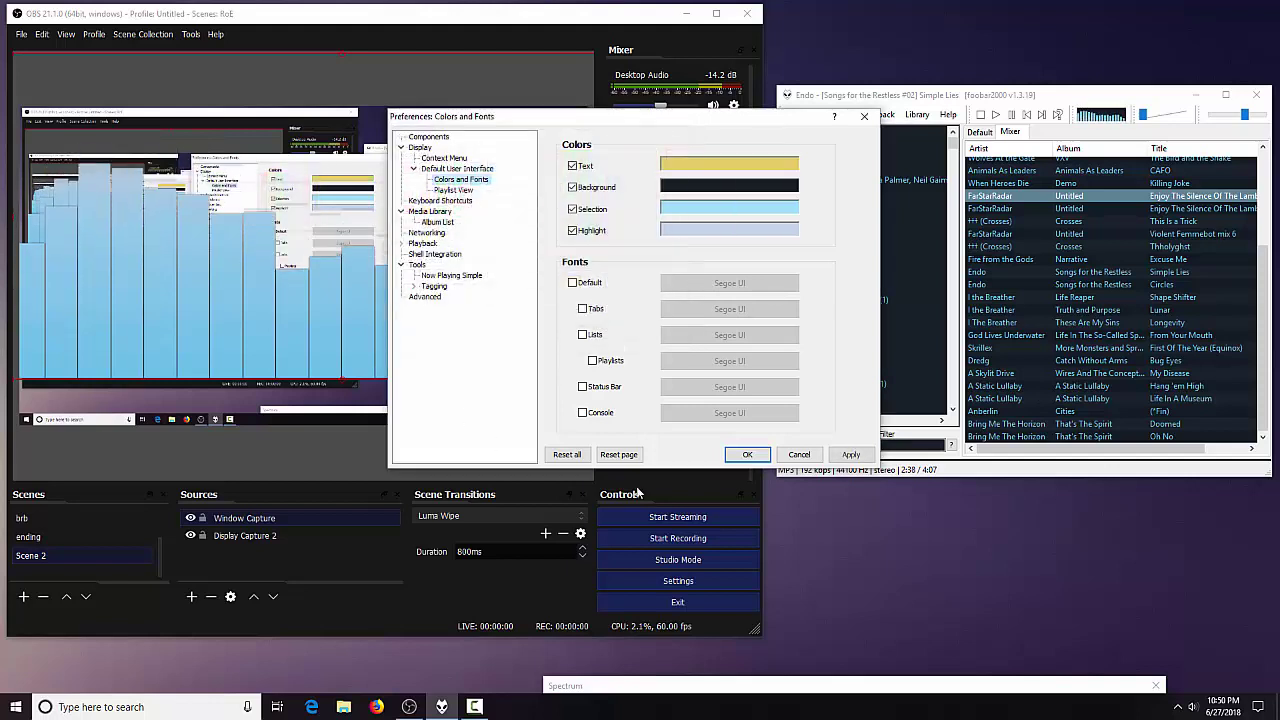
pyautogui.click(850, 455)
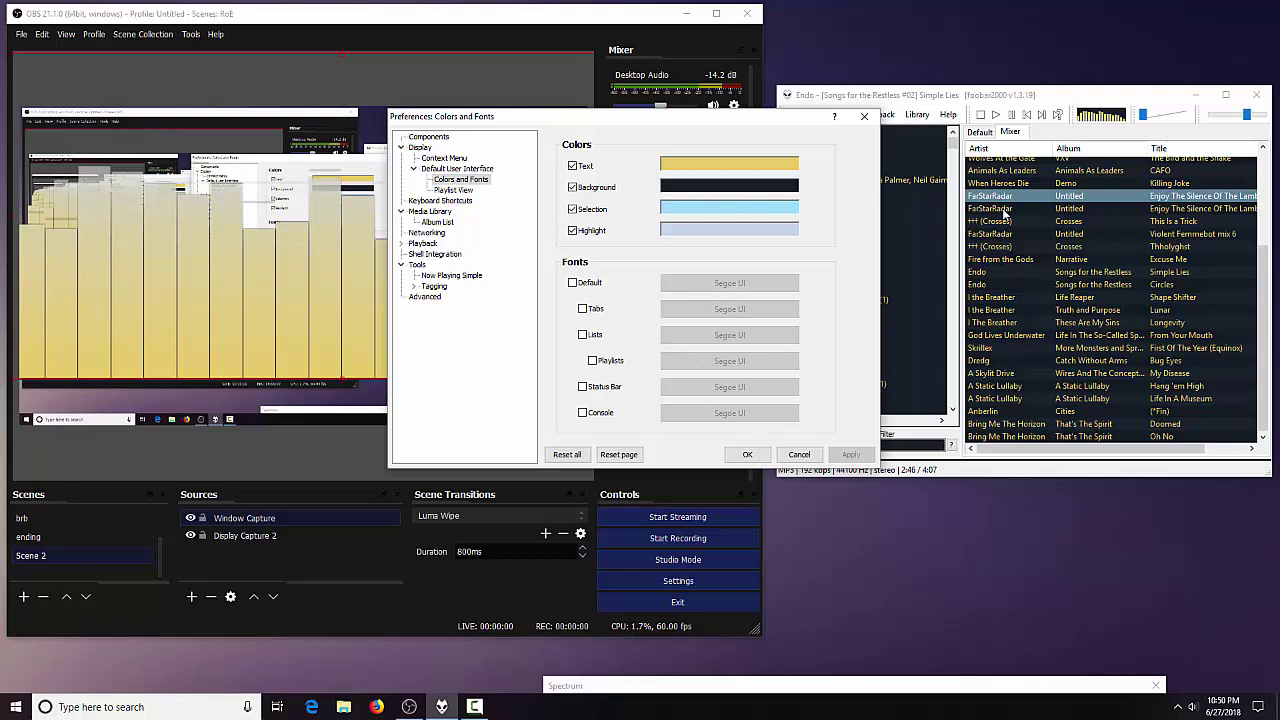
# - Change the Text colour to light blue, apply it, and close Preferences
pyautogui.click(730, 162)
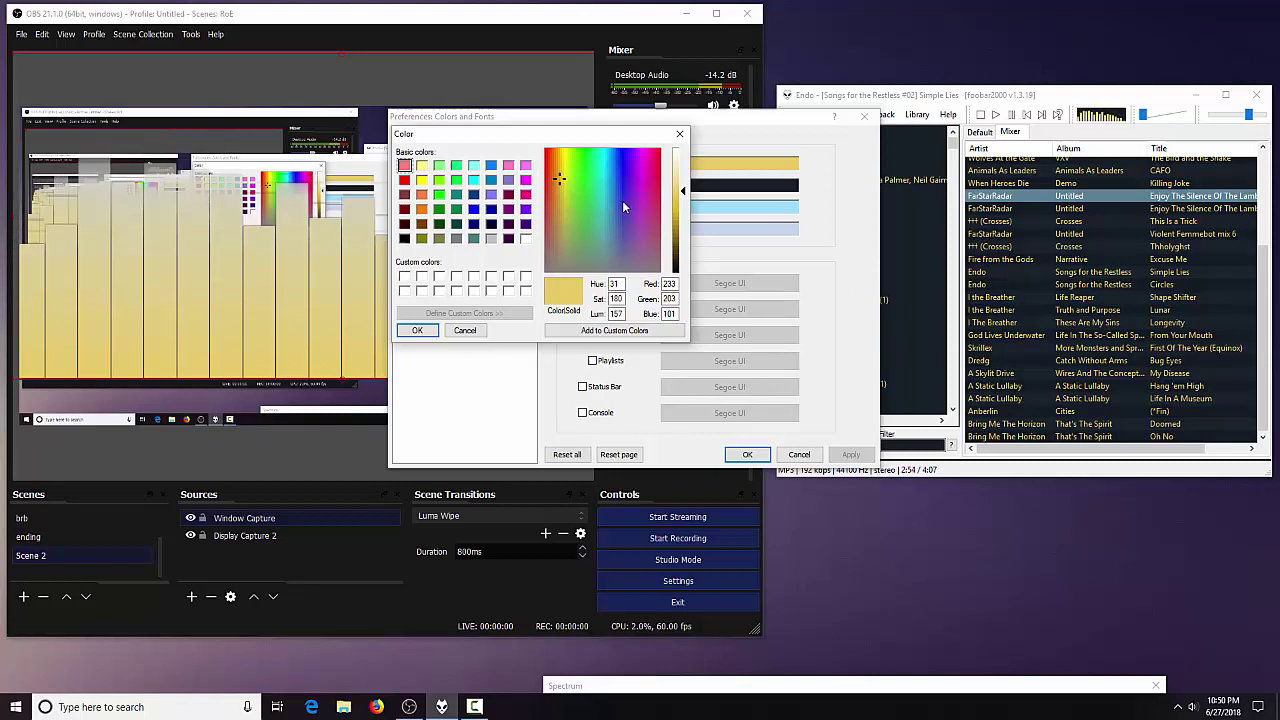
pyautogui.moveTo(603, 193); pyautogui.dragTo(609, 196)
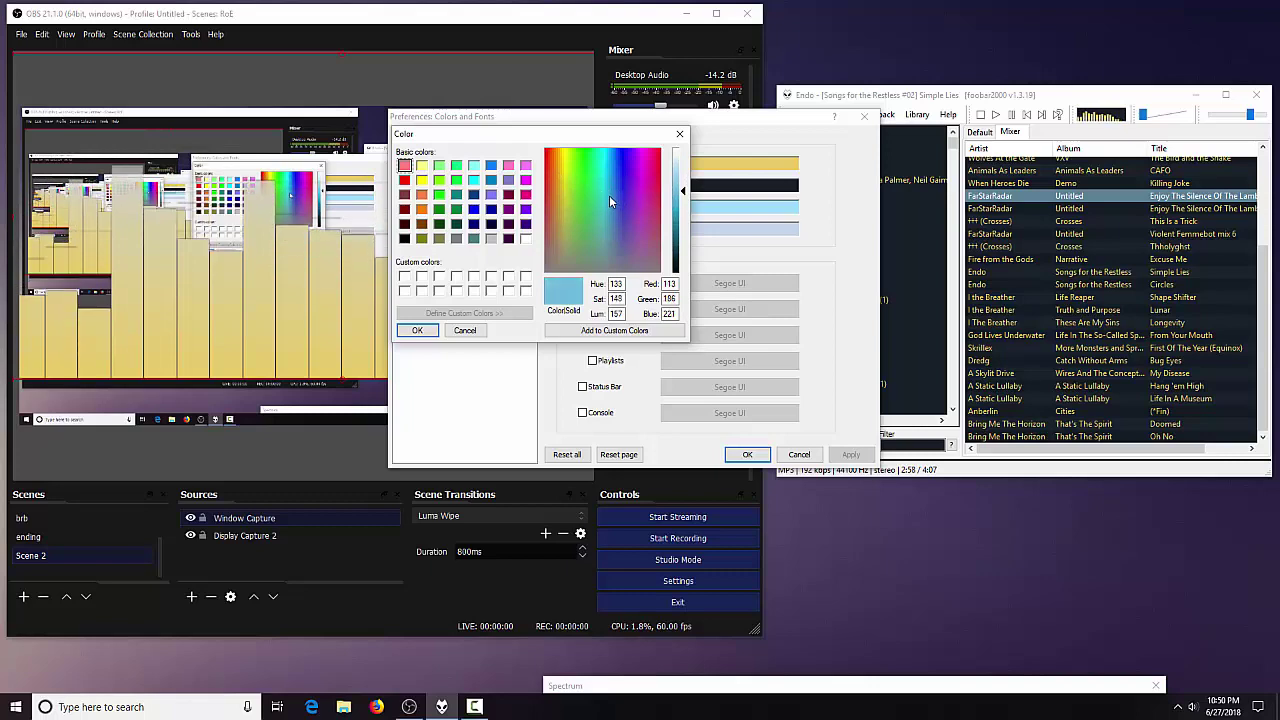
pyautogui.click(436, 335)
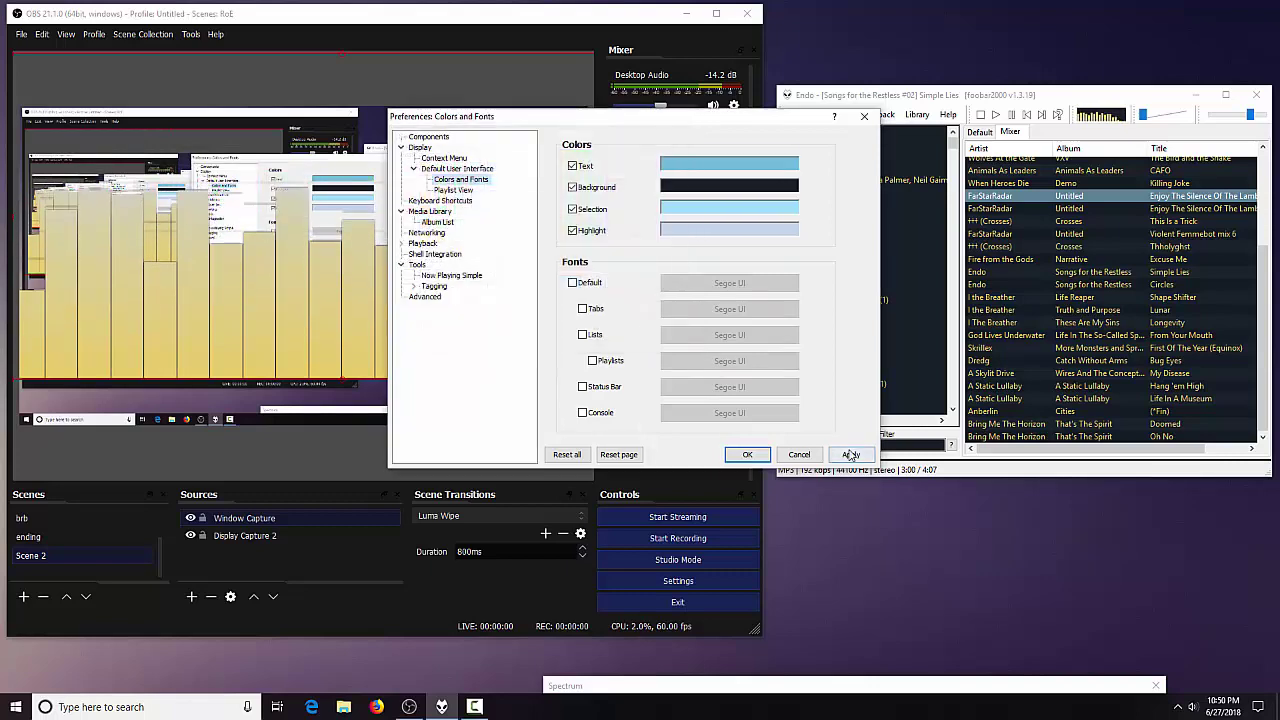
pyautogui.click(848, 452)
pyautogui.click(738, 456)
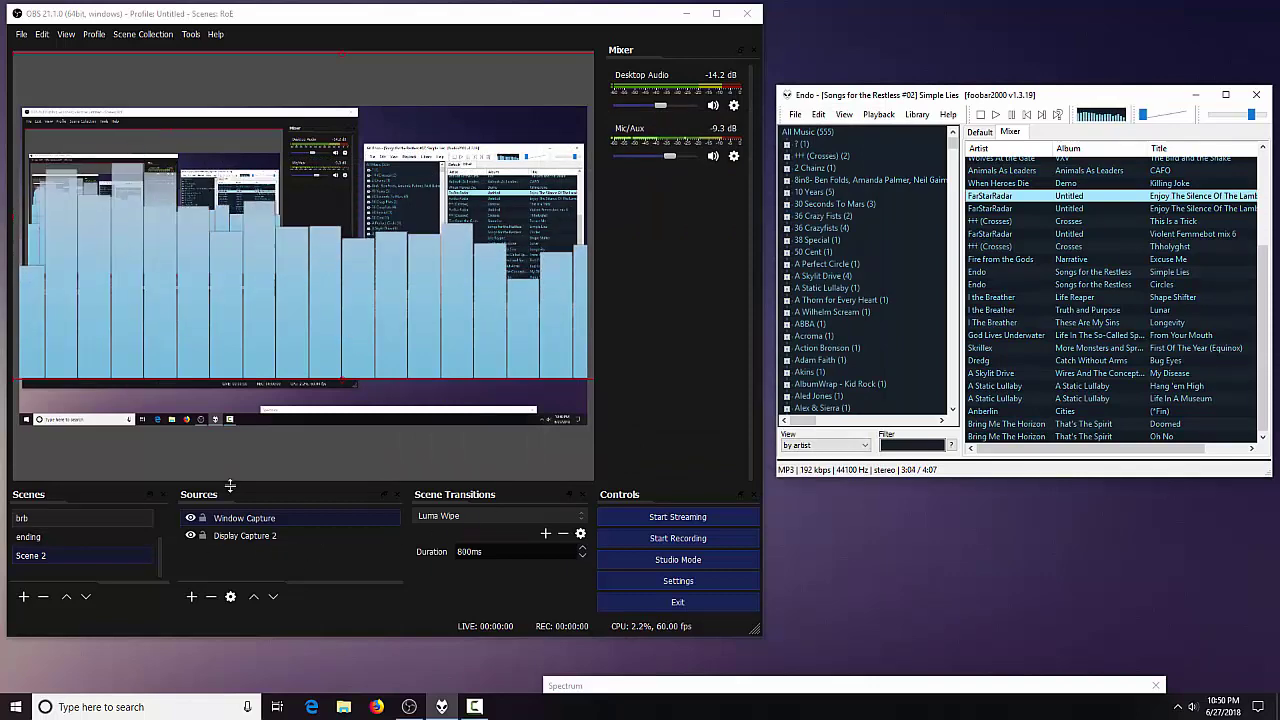
# - Minimize OBS, stop foobar2000 playback, and drag the player to the desktop's left side
pyautogui.click(686, 14)
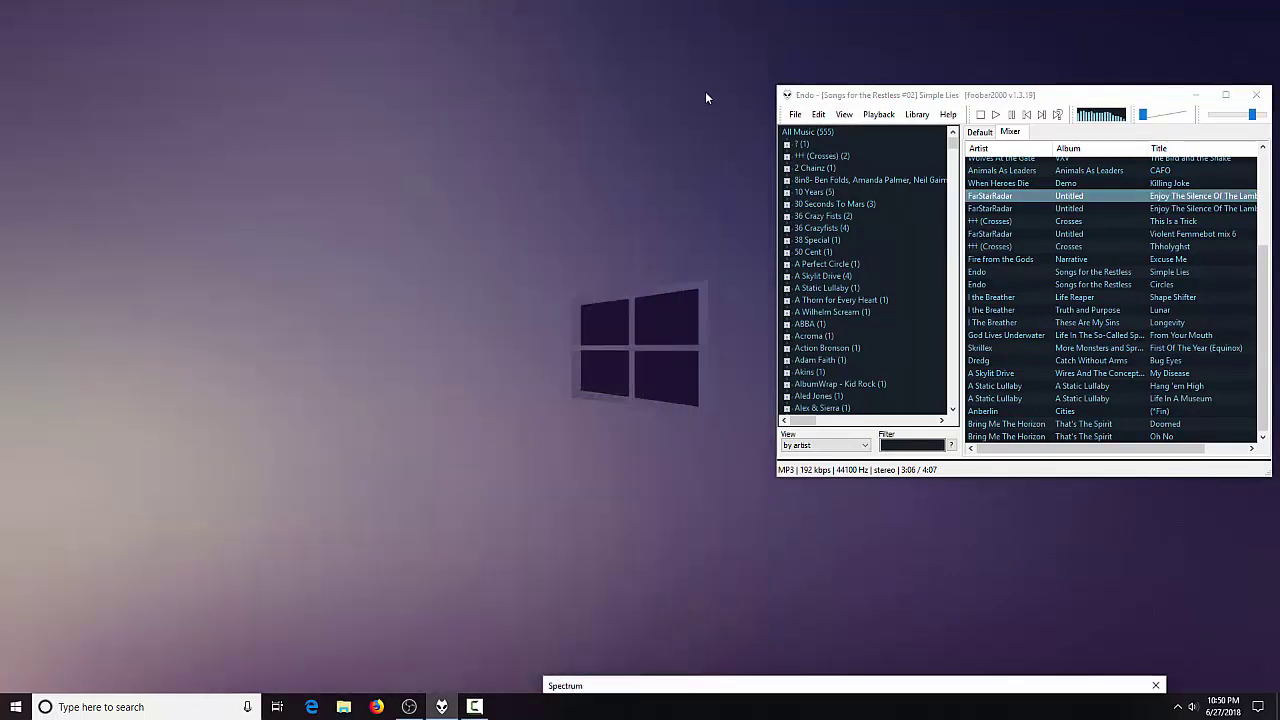
pyautogui.click(981, 115)
pyautogui.moveTo(981, 99); pyautogui.dragTo(771, 93)
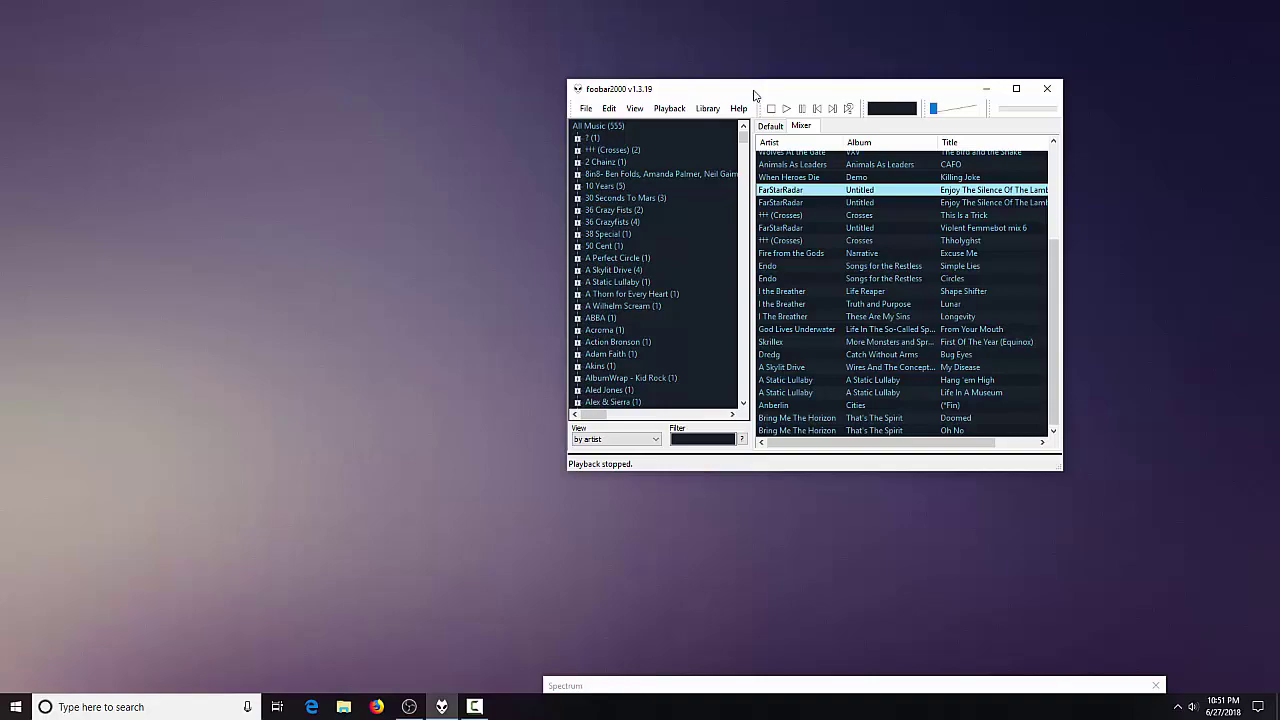
pyautogui.moveTo(744, 97); pyautogui.dragTo(199, 226)
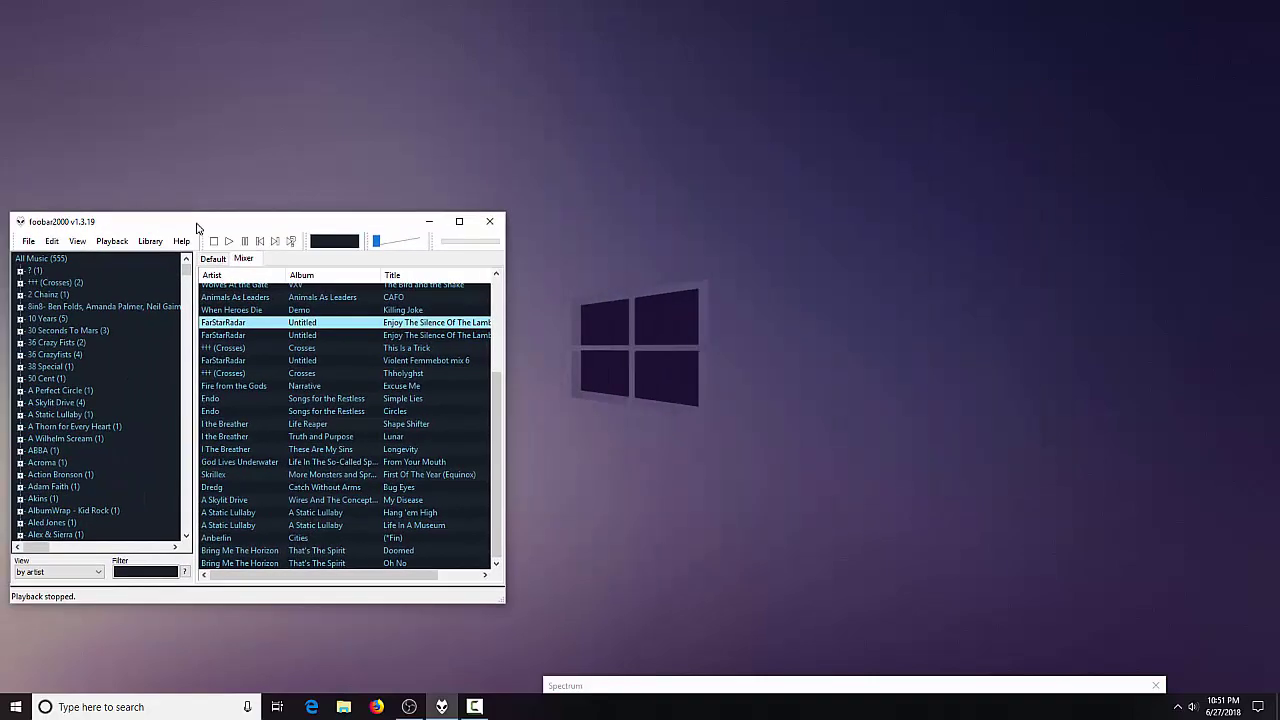